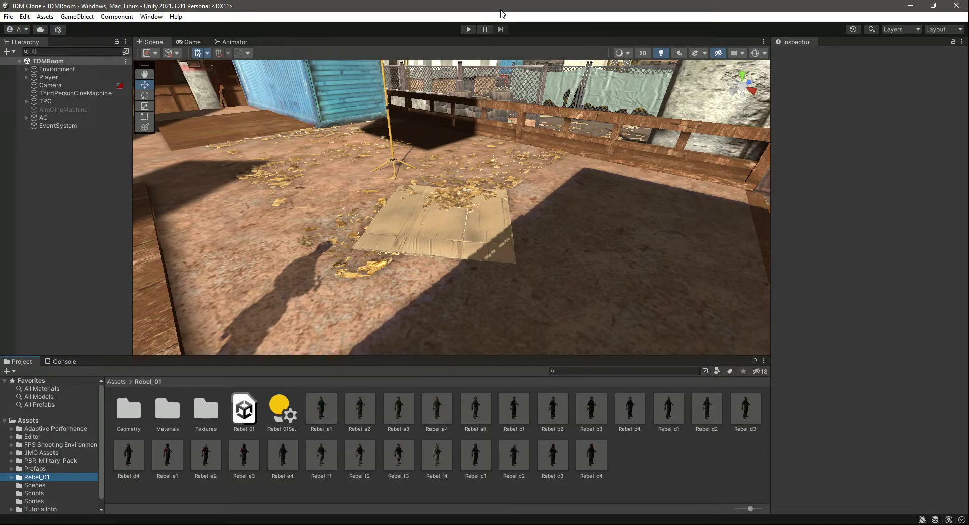
# Preview the character variants in the Rebel_01 folder, including Rebel_all, Rebel_d3, Rebel_d4, Rebel_e1, Rebel_e2 and Rebel_e3.
pyautogui.moveTo(453, 199); pyautogui.dragTo(341, 298, button='right')
pyautogui.press('w')
pyautogui.press('w')
pyautogui.press('w')
pyautogui.press('s')
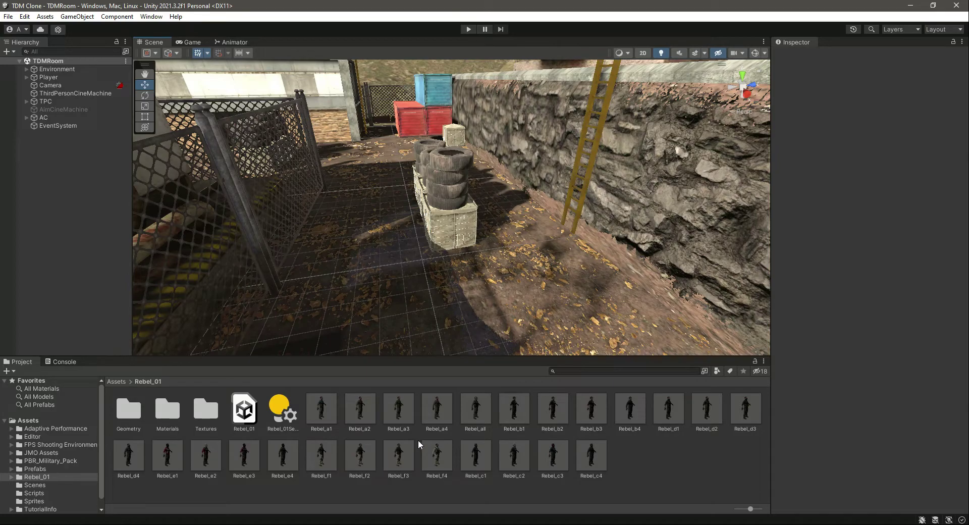
pyautogui.click(475, 410)
pyautogui.moveTo(866, 382); pyautogui.dragTo(878, 254)
pyautogui.moveTo(883, 322); pyautogui.dragTo(856, 371)
pyautogui.click(746, 410)
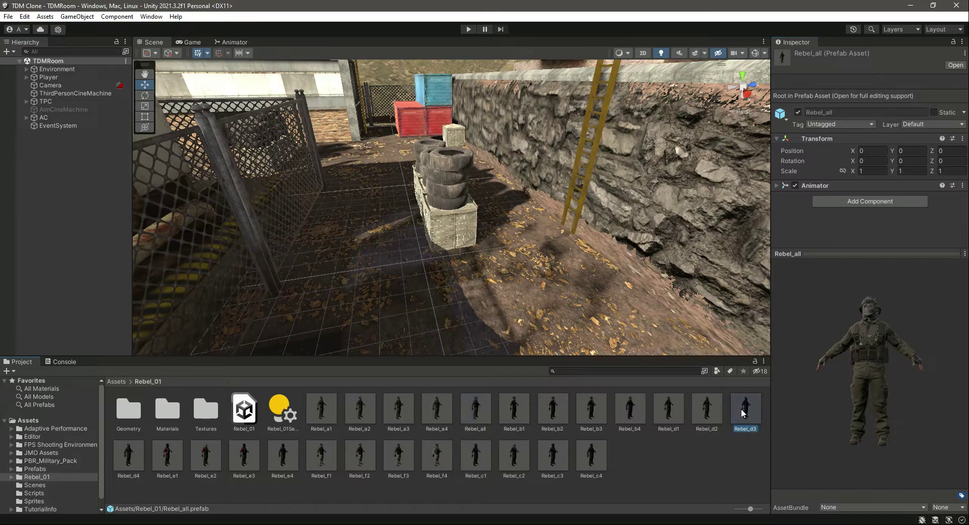
pyautogui.click(132, 462)
pyautogui.click(170, 459)
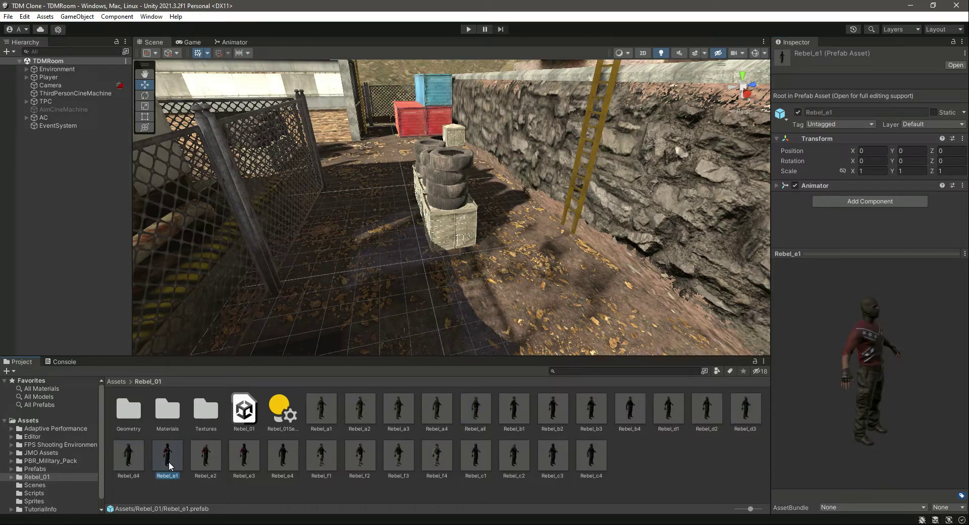
pyautogui.click(129, 460)
pyautogui.click(162, 460)
pyautogui.click(205, 458)
pyautogui.click(241, 460)
# Place the Rebel_e3 character on the ground beside the tyre-topped crates and unpack its prefab instance.
pyautogui.moveTo(241, 461); pyautogui.dragTo(519, 298)
pyautogui.moveTo(519, 298); pyautogui.dragTo(368, 285, button='right')
pyautogui.rightClick(49, 79)
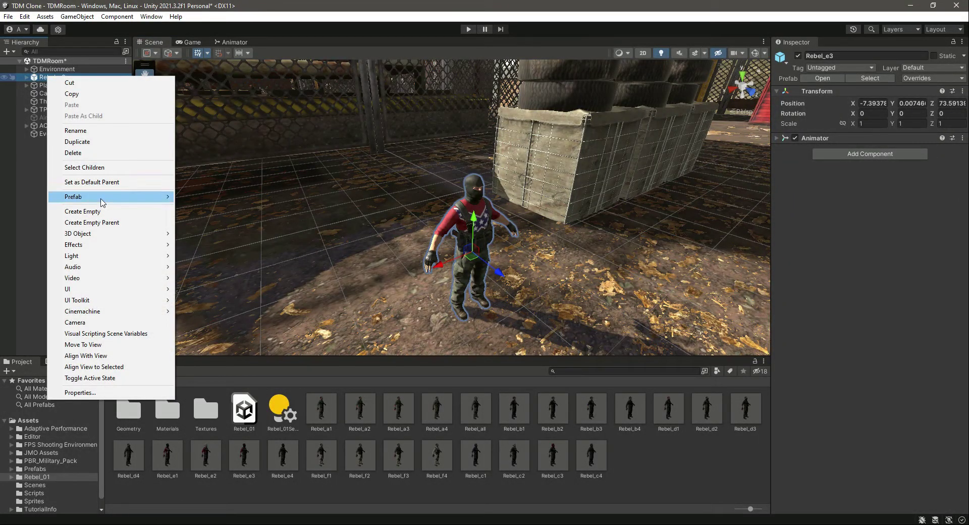
pyautogui.moveTo(103, 199)
pyautogui.click(239, 253)
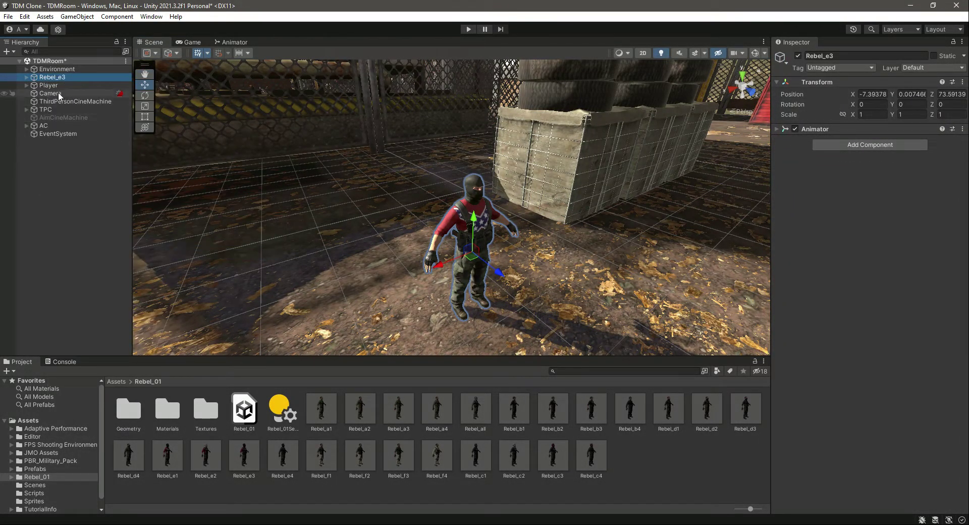
pyautogui.click(28, 77)
pyautogui.click(27, 77)
# Rename the Rebel_e3 object to Enemy1, save the scene and place it last in the hierarchy.
pyautogui.click(847, 55)
pyautogui.write('ENe')
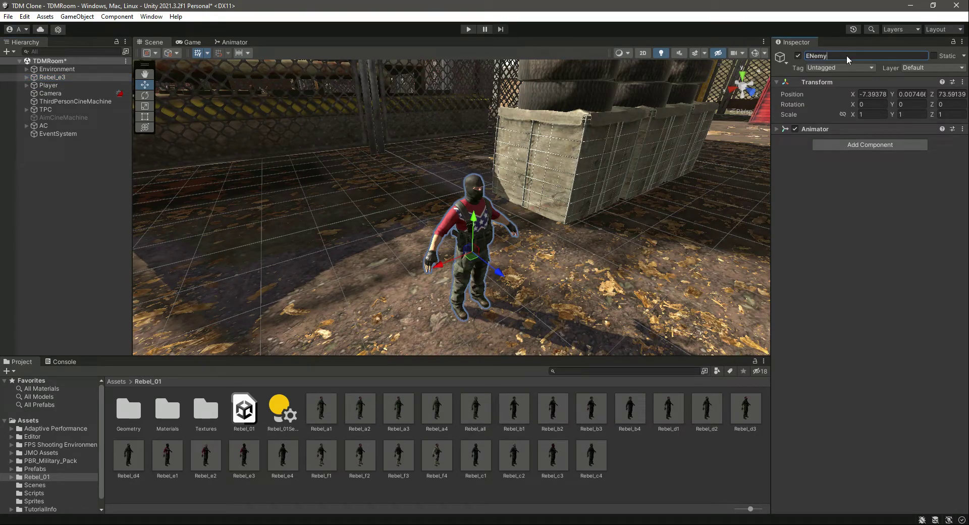
pyautogui.write('my')
pyautogui.press('BackSpace')
pyautogui.press('BackSpace')
pyautogui.press('BackSpace')
pyautogui.press('BackSpace')
pyautogui.write('nemy')
pyautogui.press('Return')
pyautogui.hotkey('ctrl', 's')
pyautogui.moveTo(50, 78); pyautogui.dragTo(70, 163)
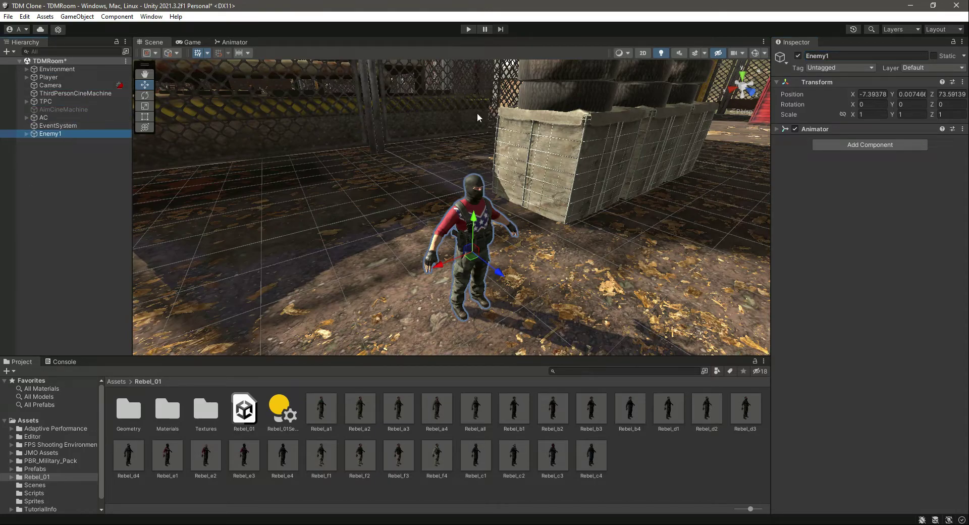
# Create a new tag named Enemy in the project's tag list.
pyautogui.click(854, 68)
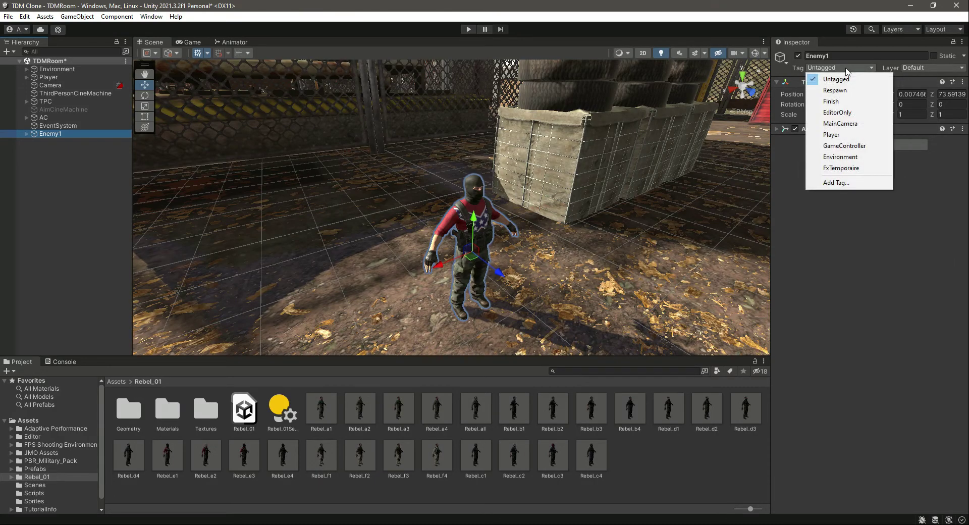
pyautogui.click(860, 183)
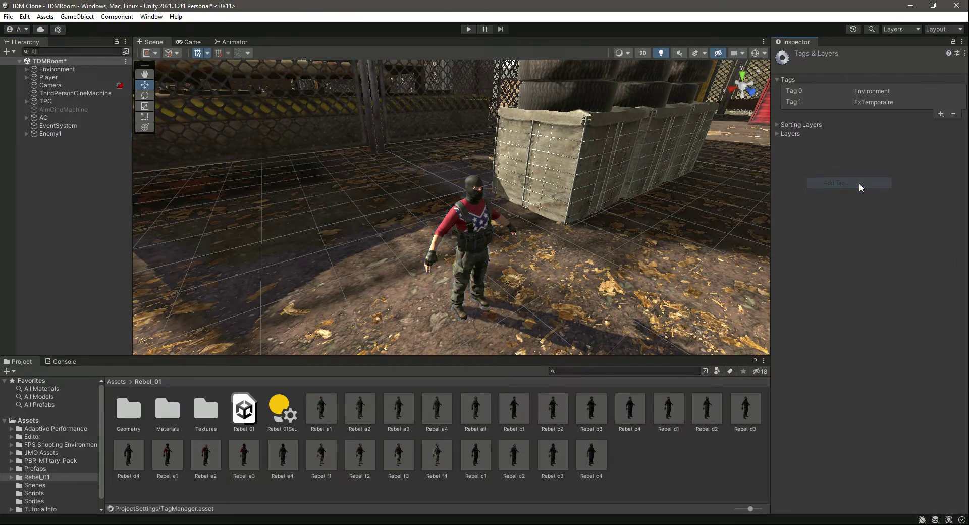
pyautogui.click(938, 114)
pyautogui.write('Enemy')
pyautogui.click(852, 129)
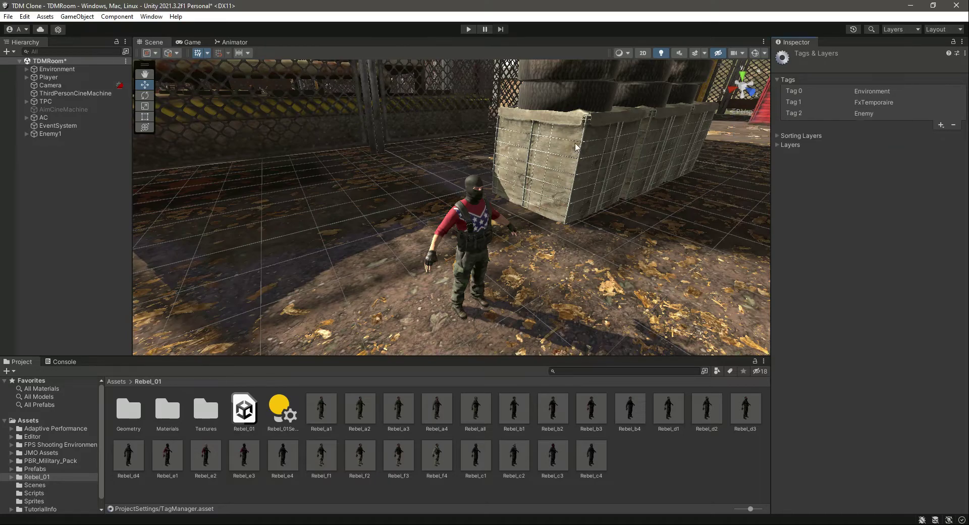
# Define User Layer 7 as a new layer named Enemy.
pyautogui.click(111, 133)
pyautogui.click(926, 64)
pyautogui.click(919, 172)
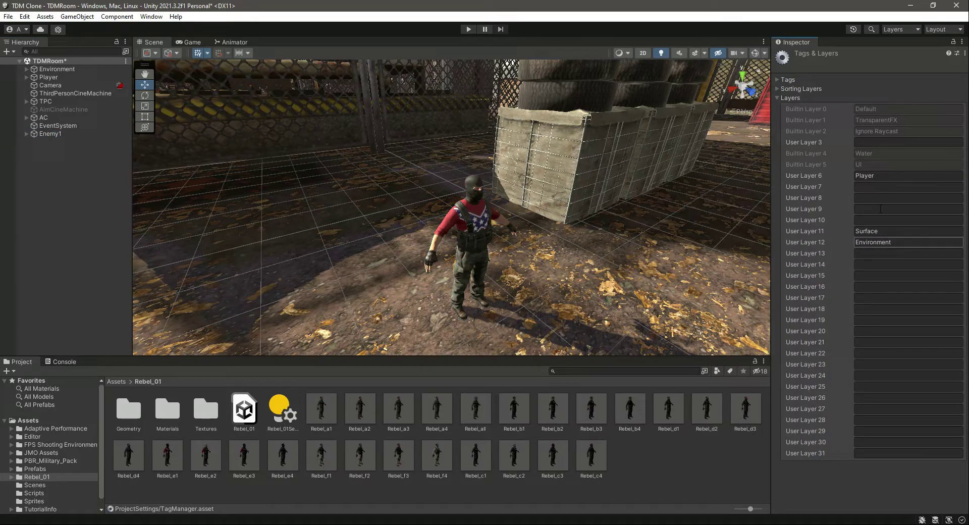
pyautogui.click(879, 188)
pyautogui.write('Enemy')
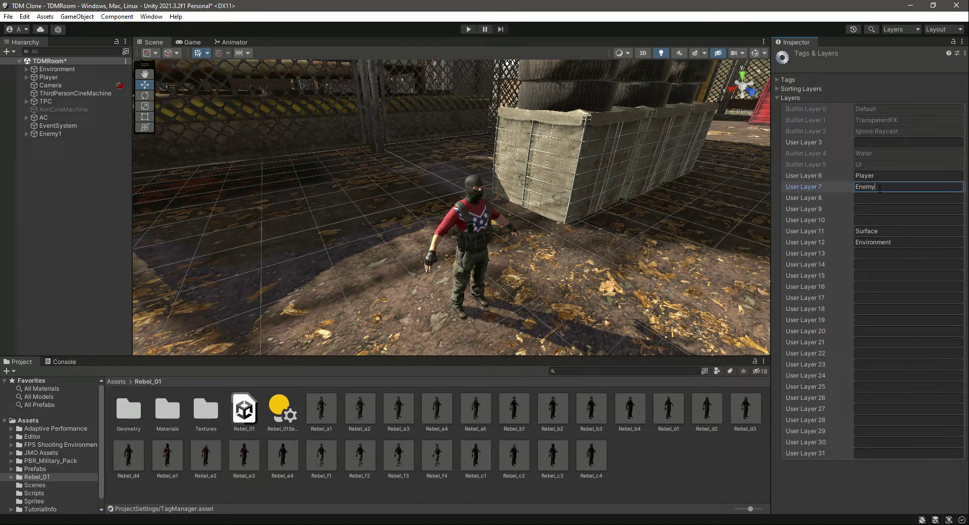
# Assign the Enemy layer and the Enemy tag to the Enemy1 object.
pyautogui.click(50, 133)
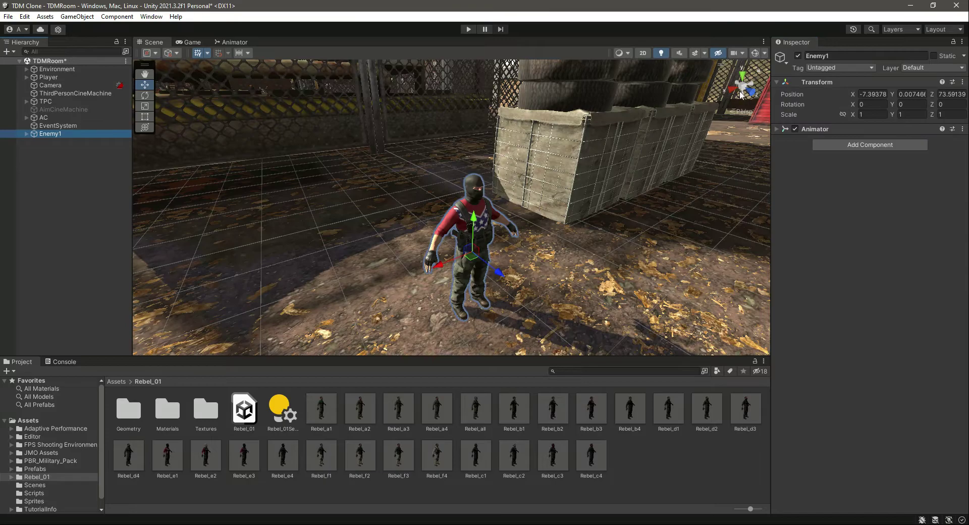
pyautogui.click(917, 68)
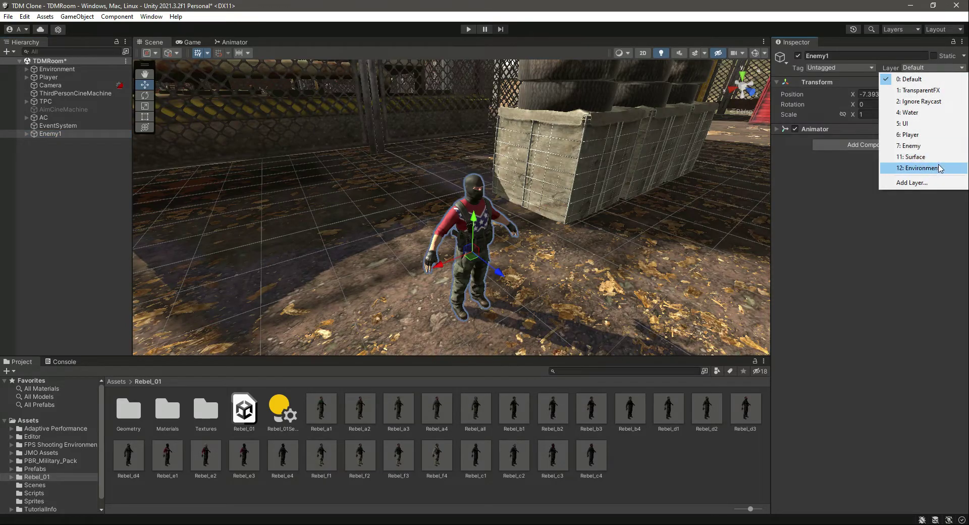
pyautogui.click(916, 147)
pyautogui.click(449, 291)
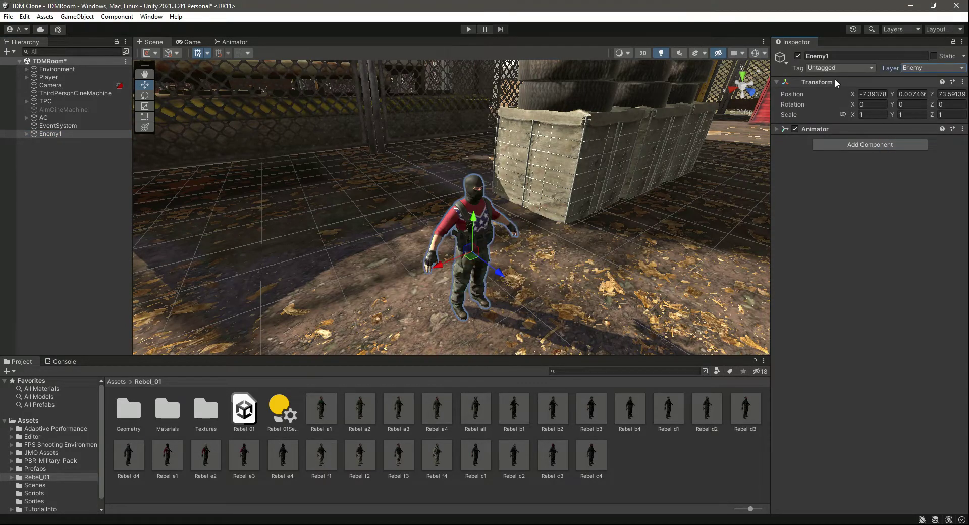
pyautogui.click(840, 68)
pyautogui.click(832, 181)
pyautogui.click(34, 187)
pyautogui.click(53, 134)
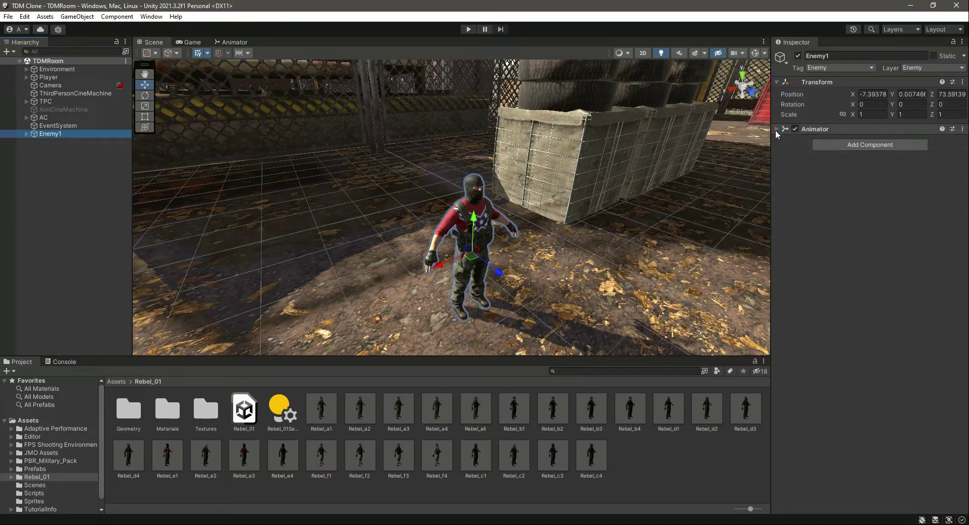
# Examine Enemy1's Animator settings and view the character model from the front.
pyautogui.click(776, 130)
pyautogui.moveTo(610, 217); pyautogui.dragTo(486, 193, button='right')
pyautogui.scroll(3, 622, 295)
pyautogui.press('d')
pyautogui.press('s')
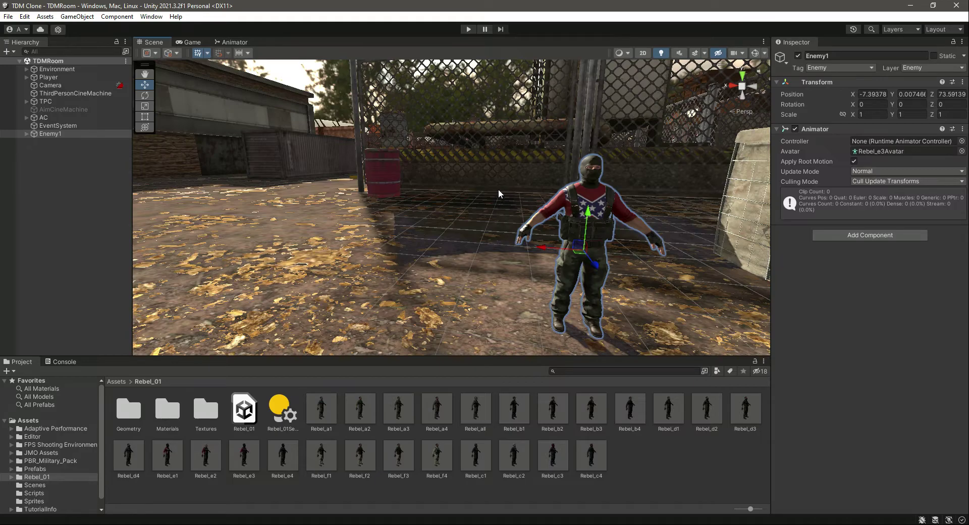
pyautogui.moveTo(455, 170); pyautogui.dragTo(490, 175, button='right')
pyautogui.scroll(-3, 490, 176)
pyautogui.click(69, 212)
pyautogui.click(57, 134)
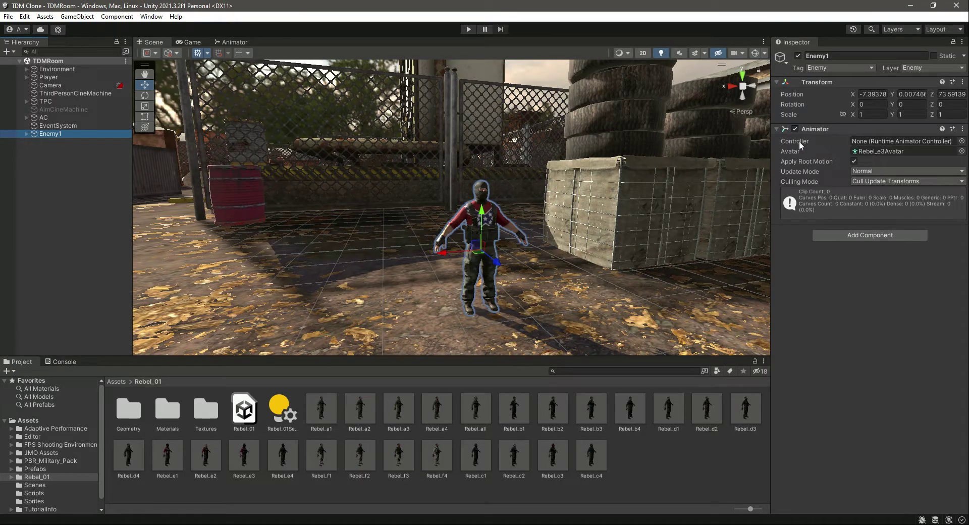
pyautogui.click(775, 129)
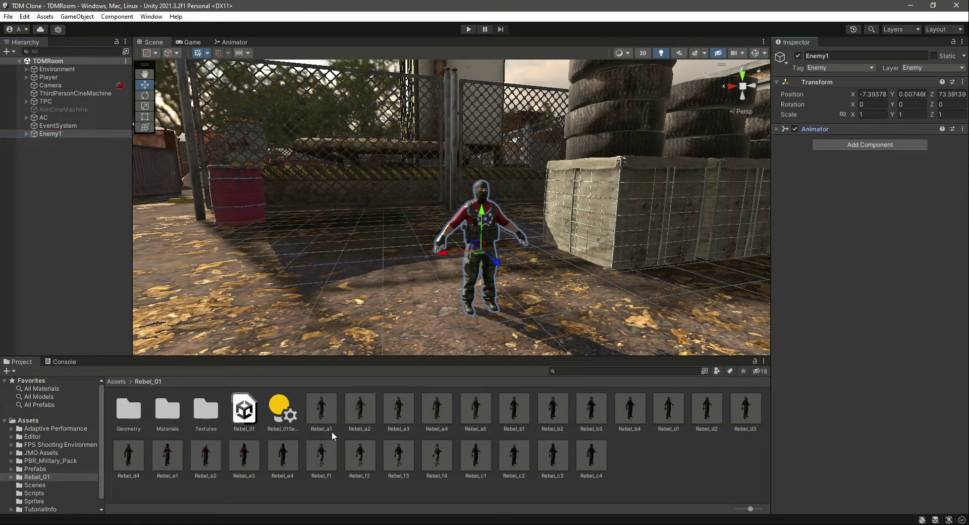
# Create a C# script named Enemy in the Scripts folder.
pyautogui.click(34, 494)
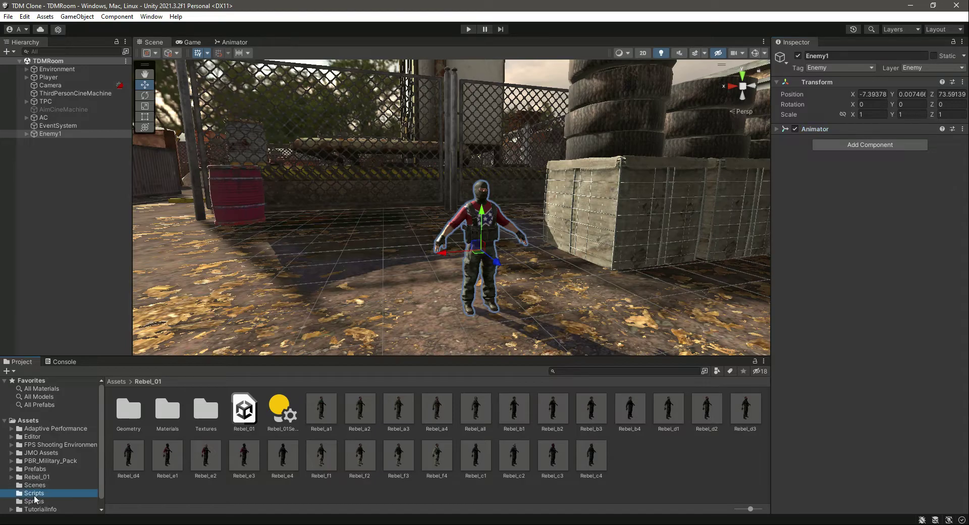
pyautogui.rightClick(325, 480)
pyautogui.moveTo(438, 216)
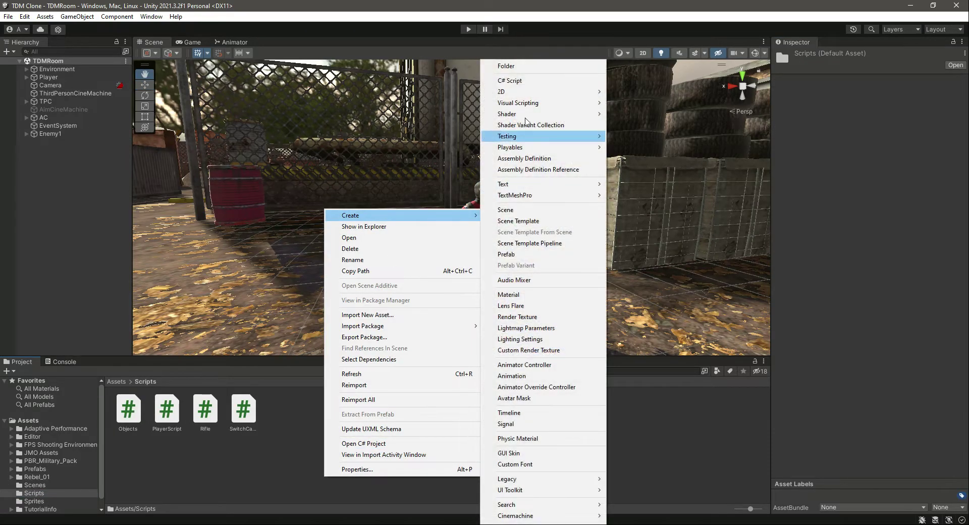
pyautogui.click(510, 80)
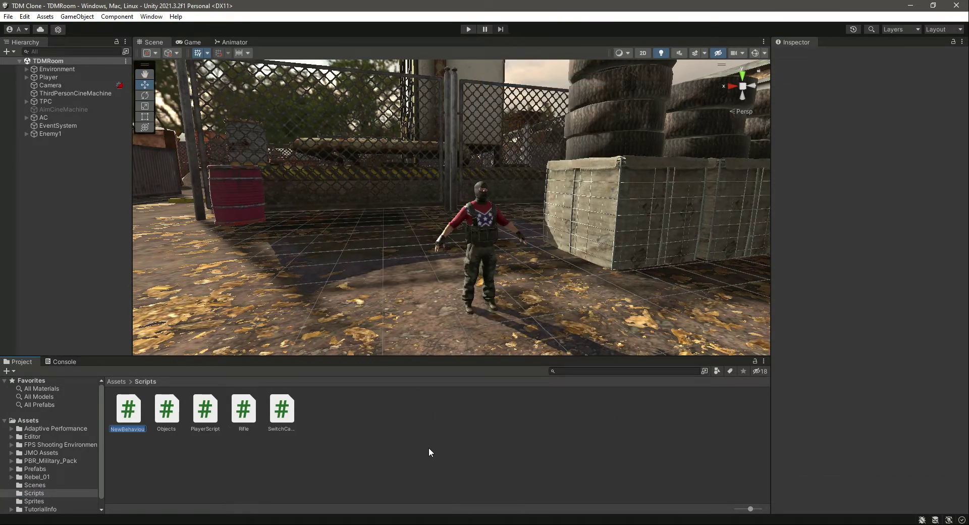
pyautogui.write('Enemy')
pyautogui.press('Return')
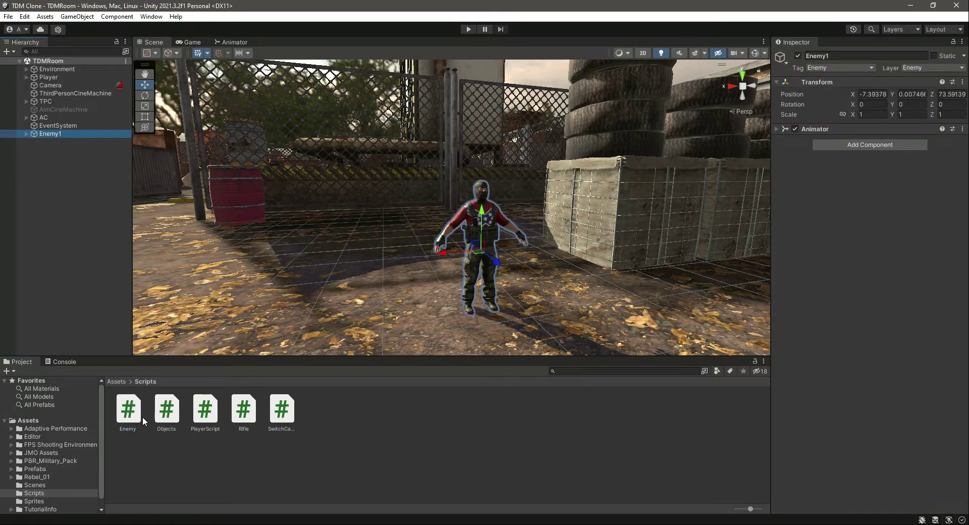
# Attach the Enemy script to the Enemy1 object and move it above the Animator component.
pyautogui.moveTo(128, 409); pyautogui.dragTo(846, 162)
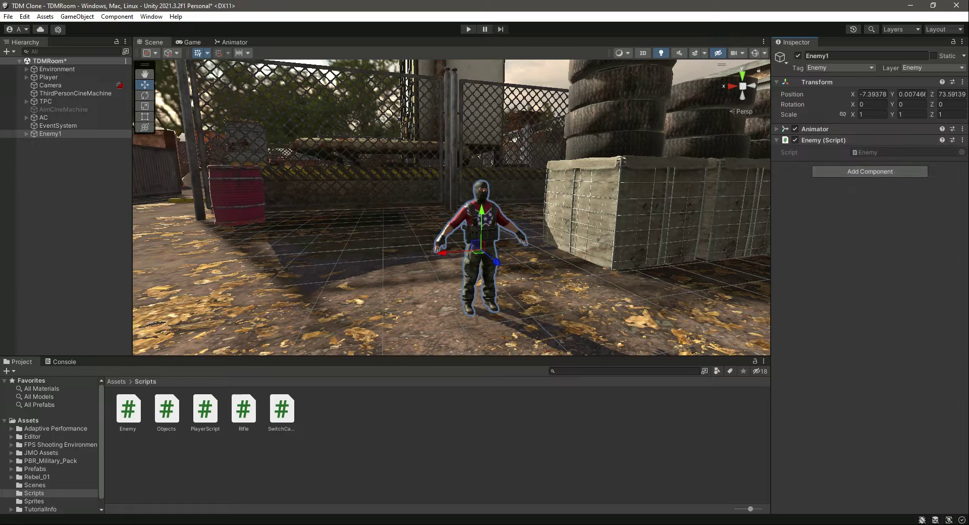
pyautogui.rightClick(883, 140)
pyautogui.click(828, 173)
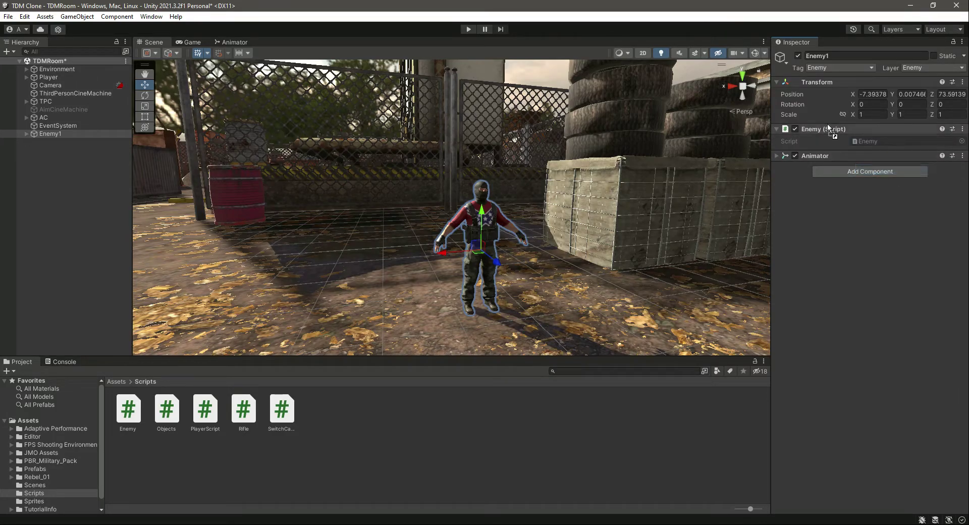
# Open the Enemy script in Visual Studio Code and delete the default Start and Update methods with their comments.
pyautogui.click(868, 141)
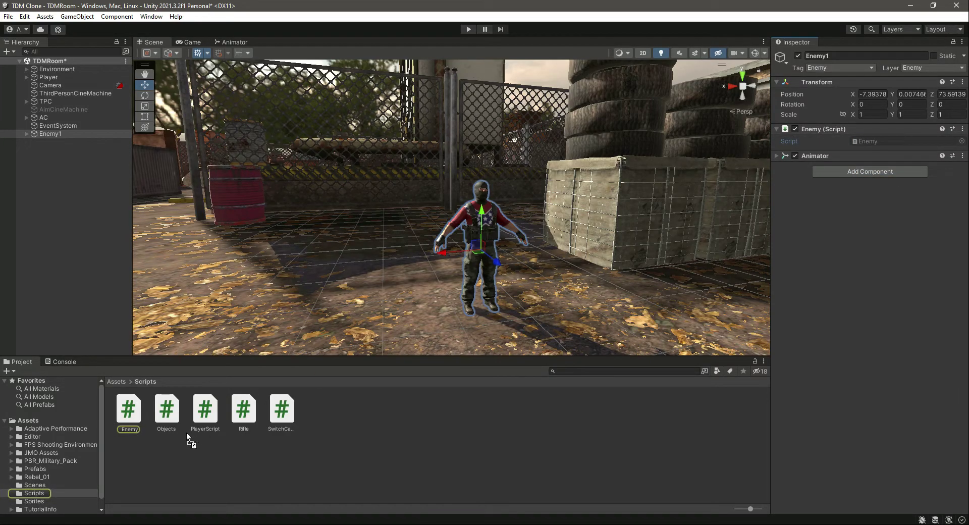
pyautogui.doubleClick(128, 411)
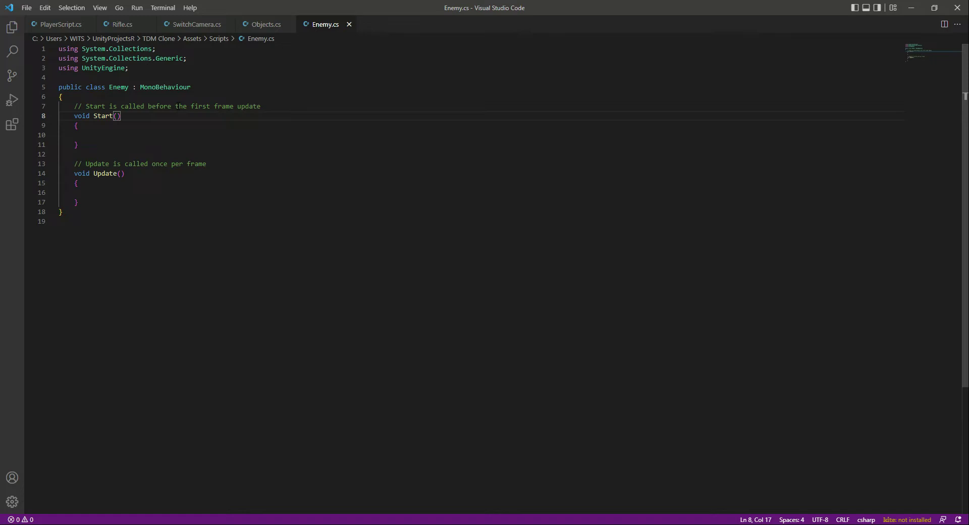
pyautogui.moveTo(72, 106); pyautogui.dragTo(121, 199)
pyautogui.press('BackSpace')
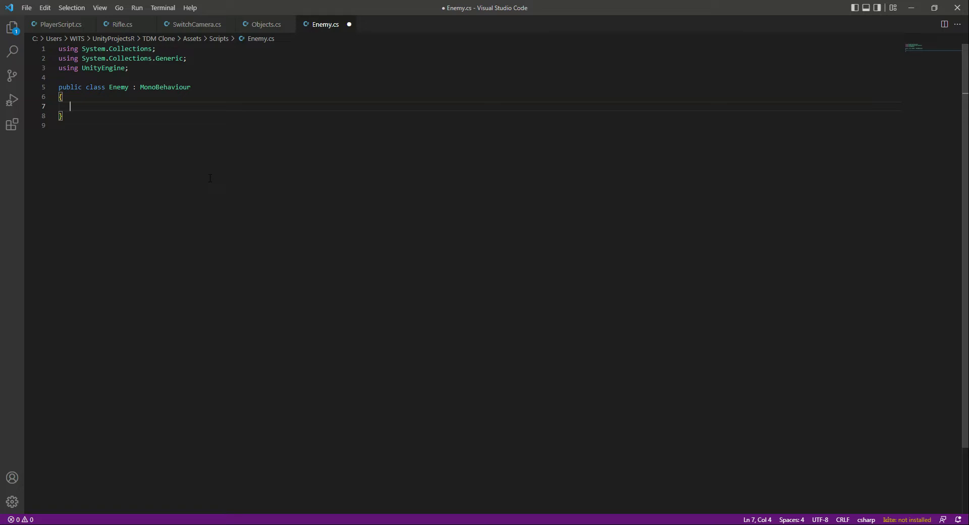
# Add the directive "using UnityEngine.AI;" below the UnityEngine import in the Enemy script and save the file.
pyautogui.click(147, 68)
pyautogui.press('Return')
pyautogui.write('usin')
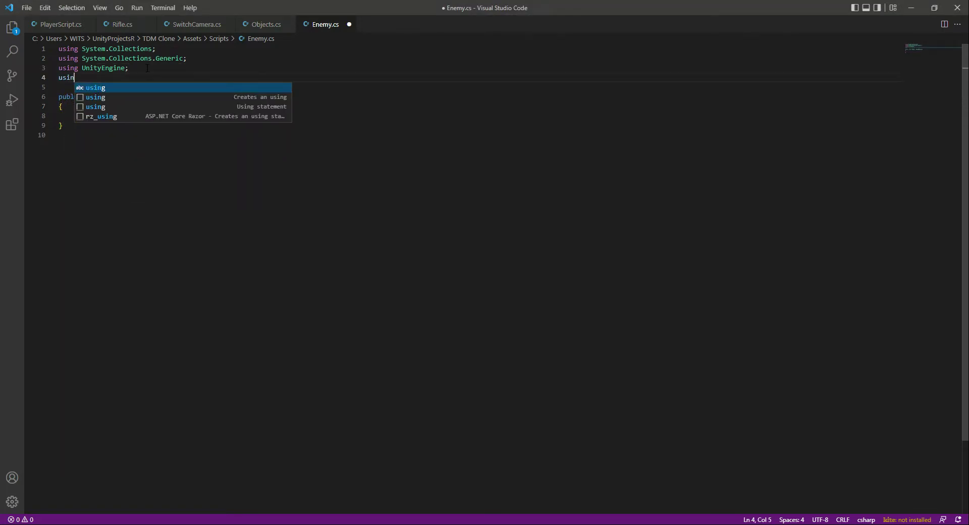
pyautogui.write('g Un')
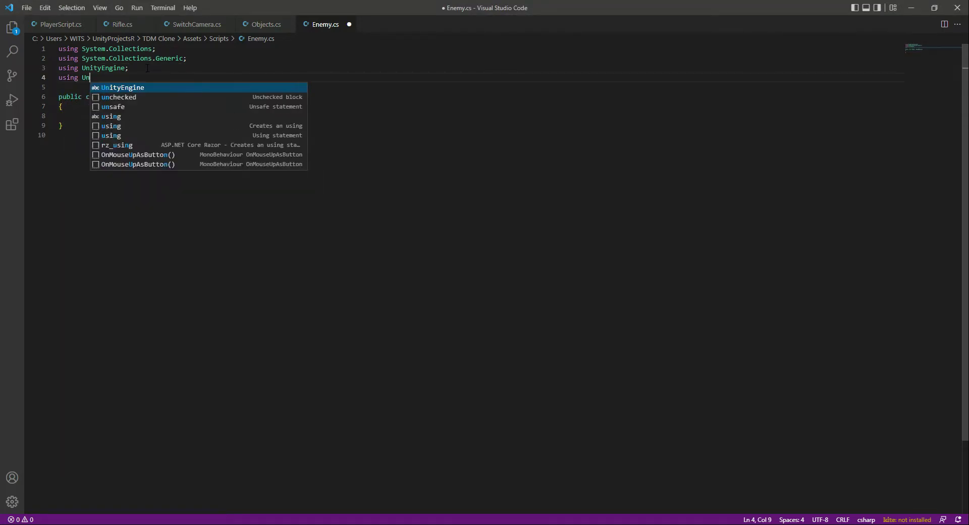
pyautogui.write('ityEngine.AI;')
pyautogui.hotkey('ctrl', 's')
pyautogui.click(121, 117)
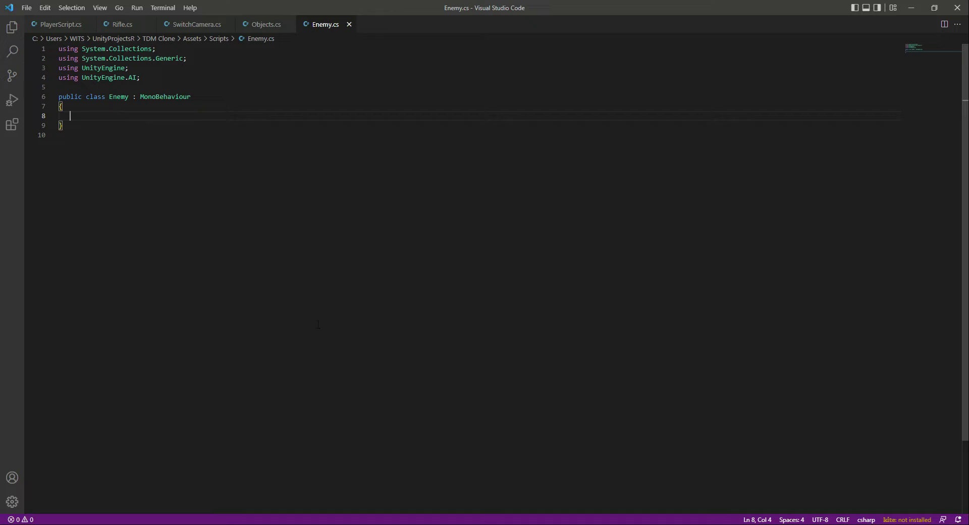
# Switch to Unity, add a Nav Mesh Agent component to the Enemy1 object and save the scene.
pyautogui.hotkey('alt', 'Tab')
pyautogui.click(61, 134)
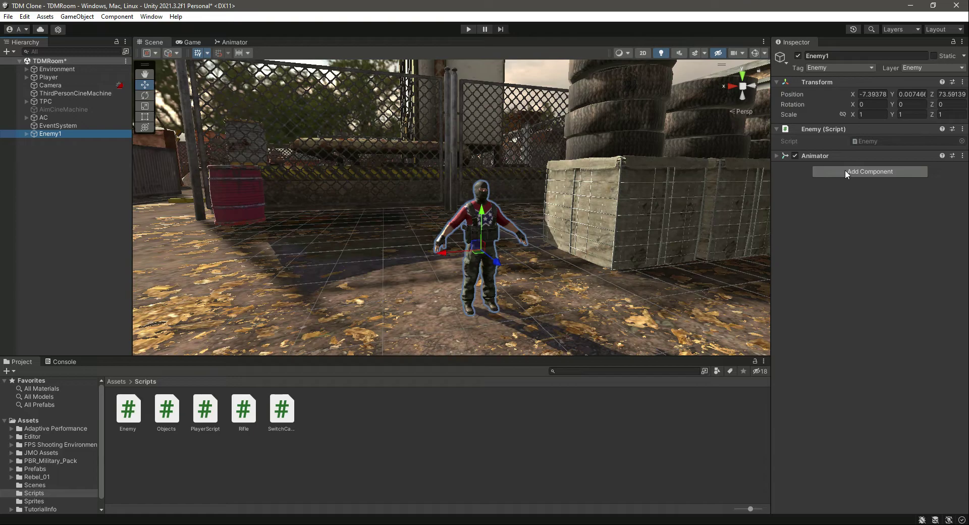
pyautogui.click(846, 170)
pyautogui.write('nav')
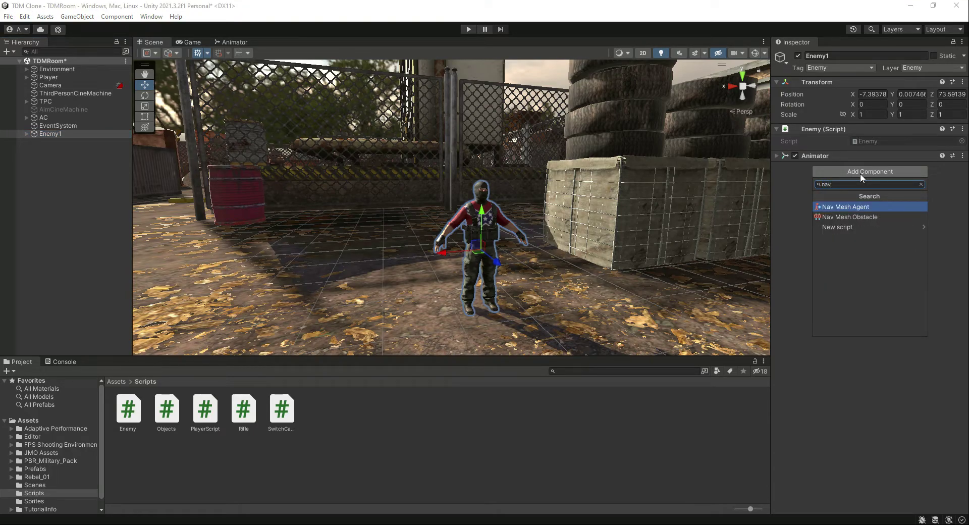
pyautogui.press('Return')
pyautogui.hotkey('ctrl', 's')
# Select the Environment object and frame the whole level in the Scene view.
pyautogui.moveTo(408, 121); pyautogui.dragTo(575, 208, button='right')
pyautogui.scroll(-5, 574, 208)
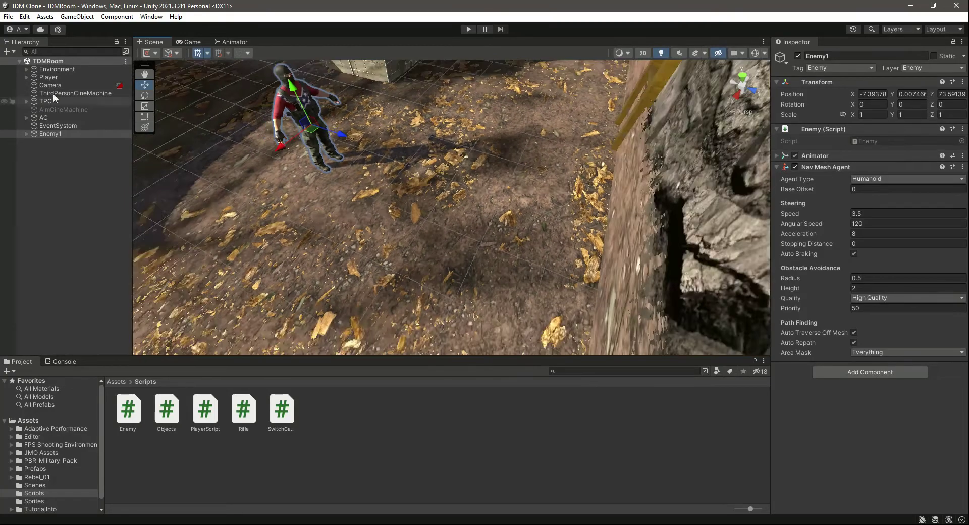
pyautogui.click(77, 70)
pyautogui.scroll(-10, 393, 161)
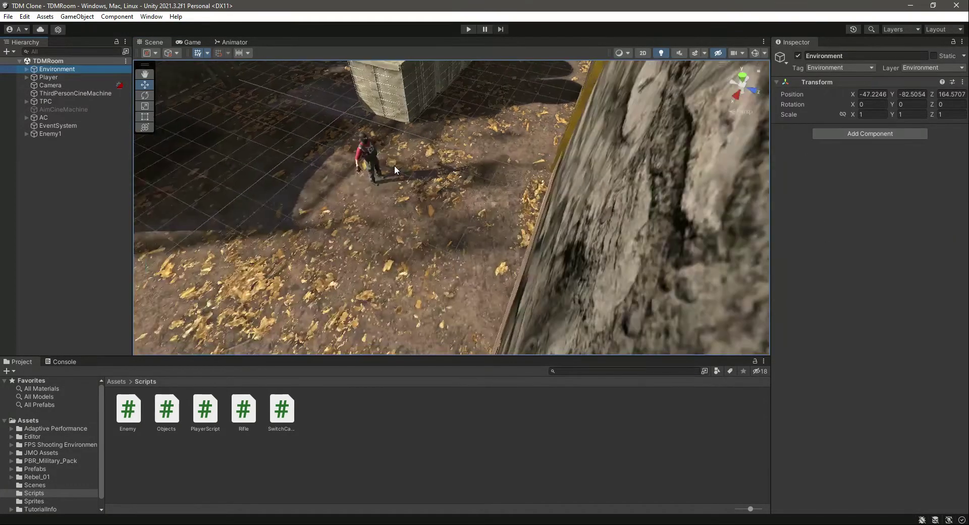
pyautogui.press('f')
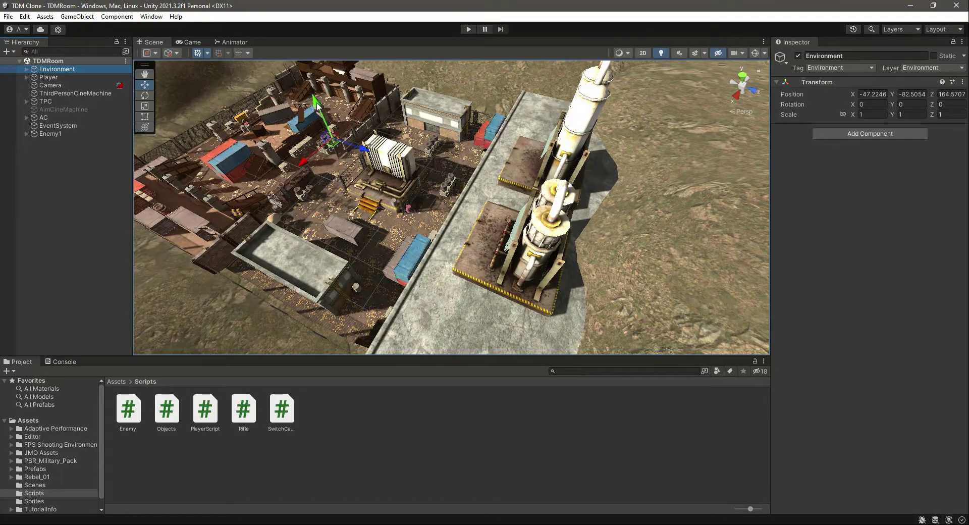
pyautogui.moveTo(317, 106)
pyautogui.mouseDown()
pyautogui.moveTo(302, 68)
pyautogui.moveTo(319, 108)
pyautogui.mouseUp()
pyautogui.hotkey('ctrl', 'z')
pyautogui.click(63, 68)
# Open the AI Navigation window and show its bake settings.
pyautogui.click(152, 17)
pyautogui.moveTo(192, 273)
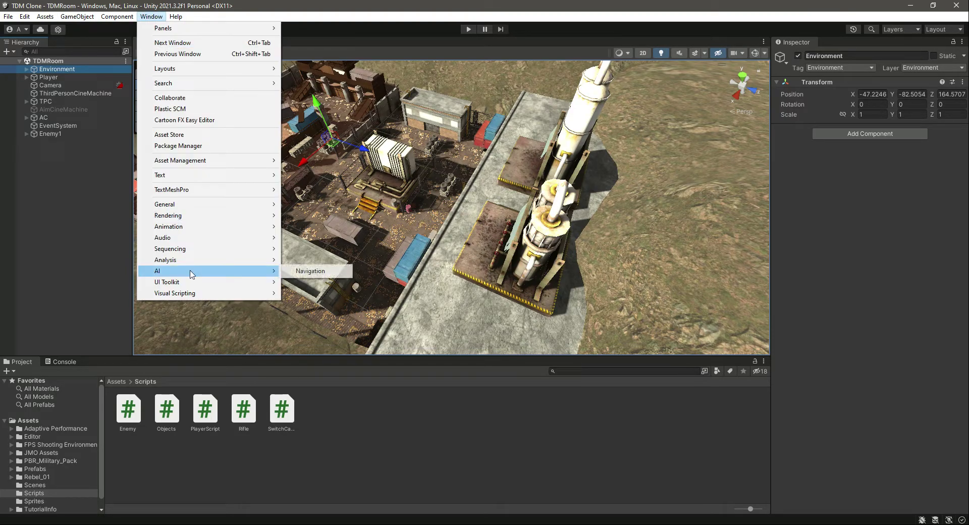
pyautogui.click(318, 273)
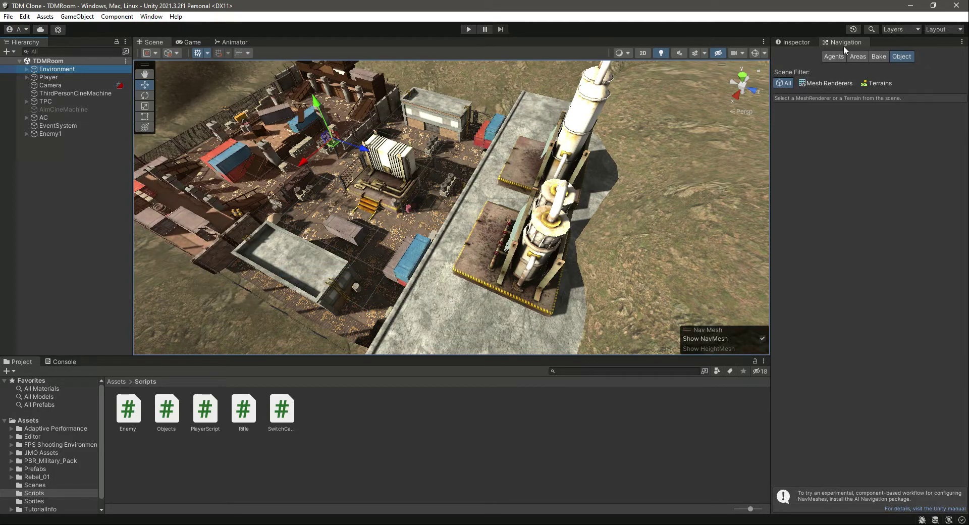
pyautogui.click(883, 58)
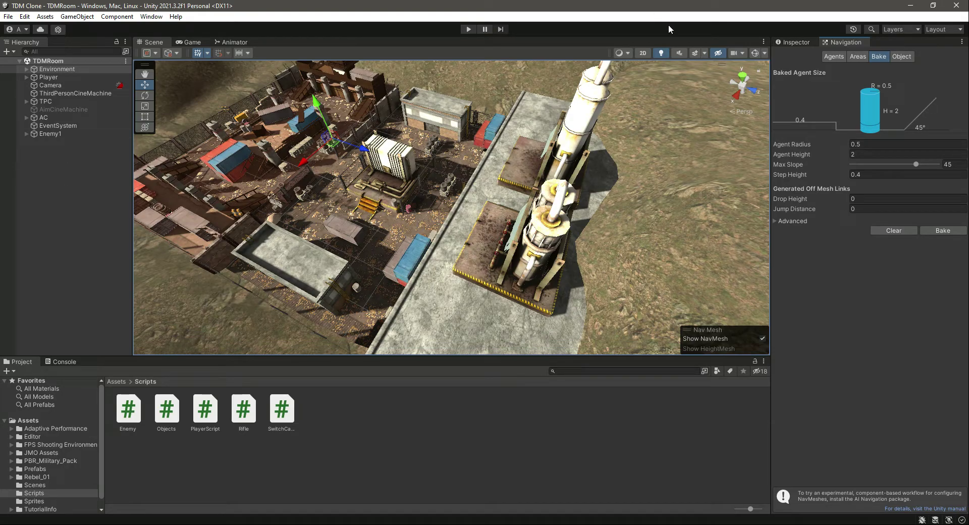
# Review Enemy1's components and the Navigation window's object filters, area list and agent settings with Environment selected.
pyautogui.click(792, 42)
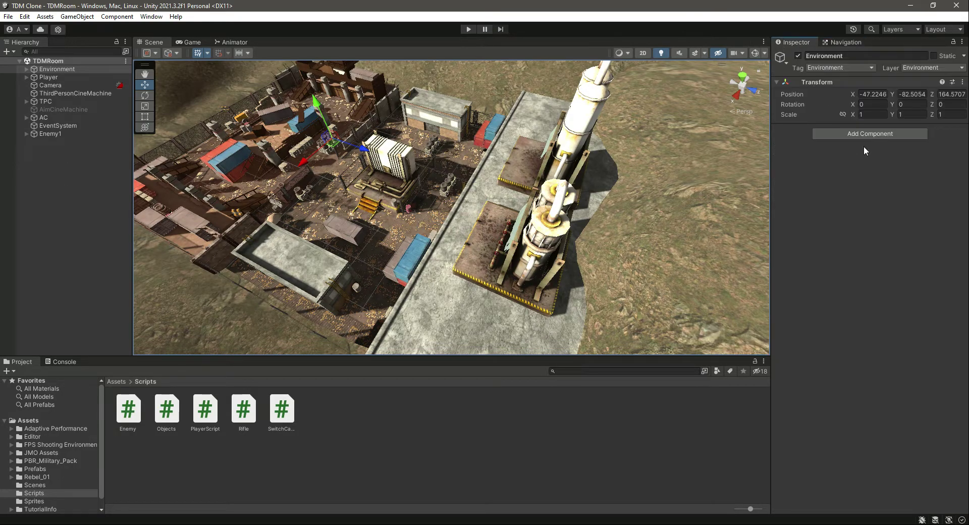
pyautogui.click(51, 134)
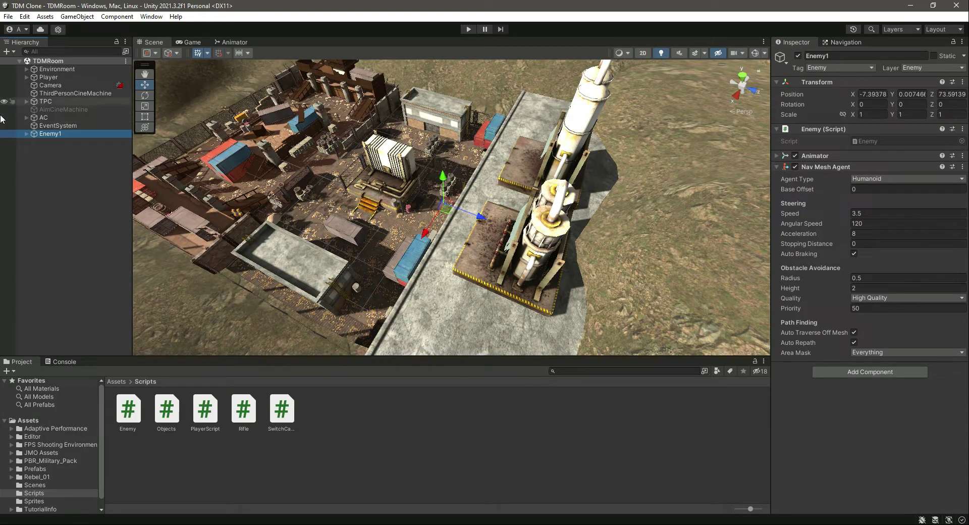
pyautogui.click(49, 70)
pyautogui.click(844, 42)
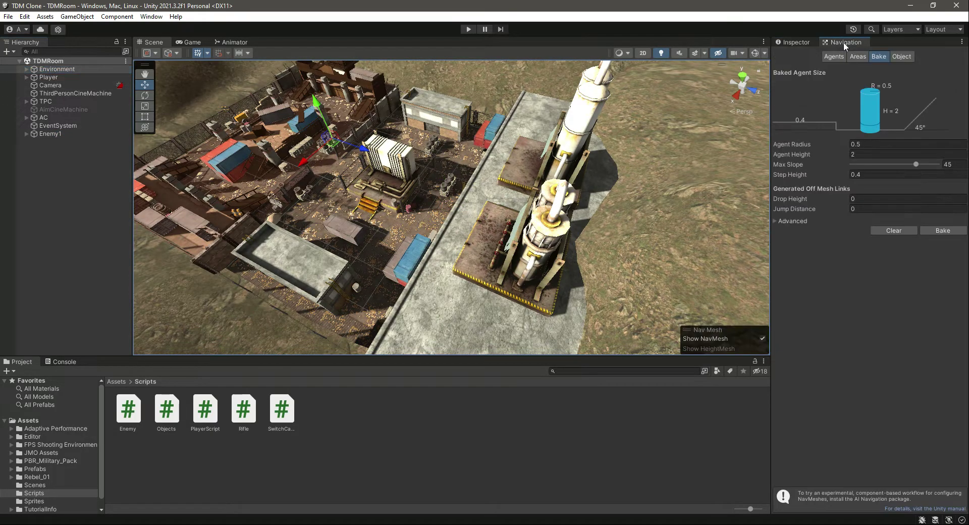
pyautogui.click(903, 59)
pyautogui.click(843, 80)
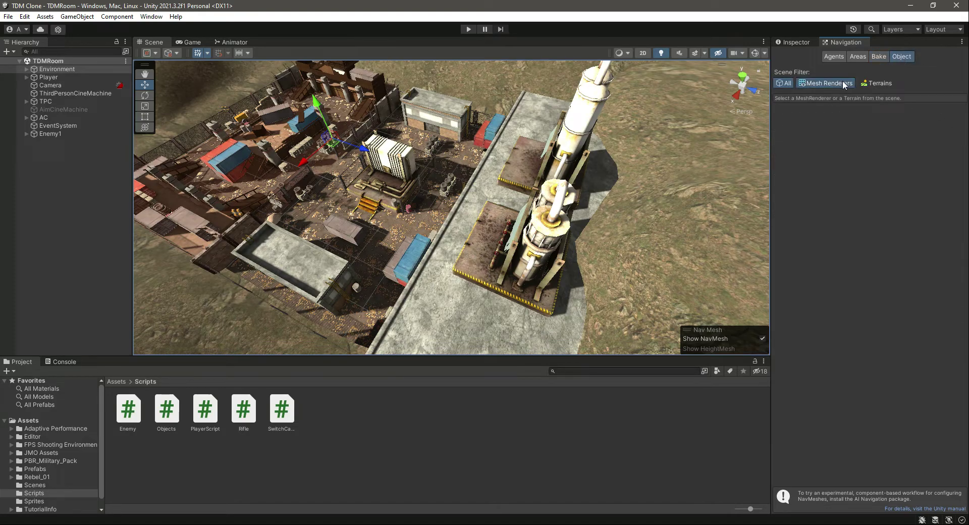
pyautogui.click(868, 84)
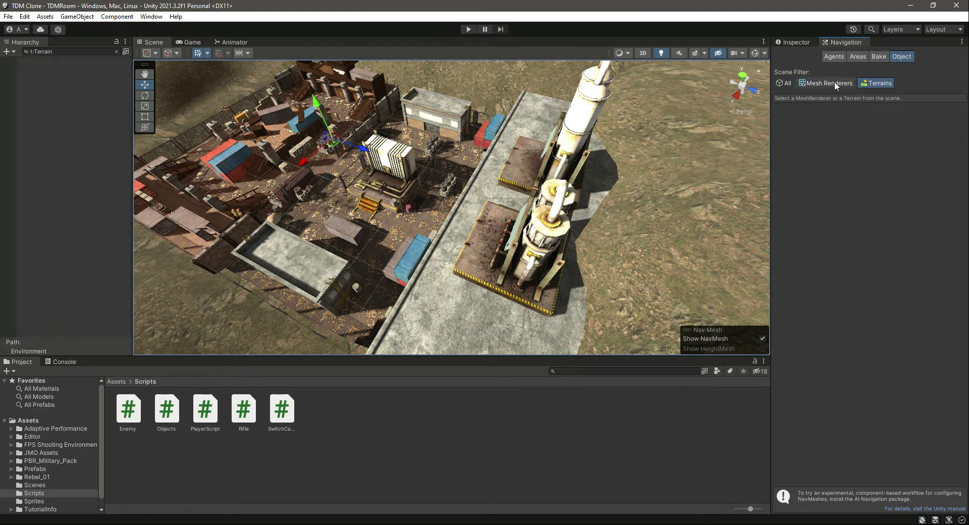
pyautogui.click(786, 83)
pyautogui.click(857, 59)
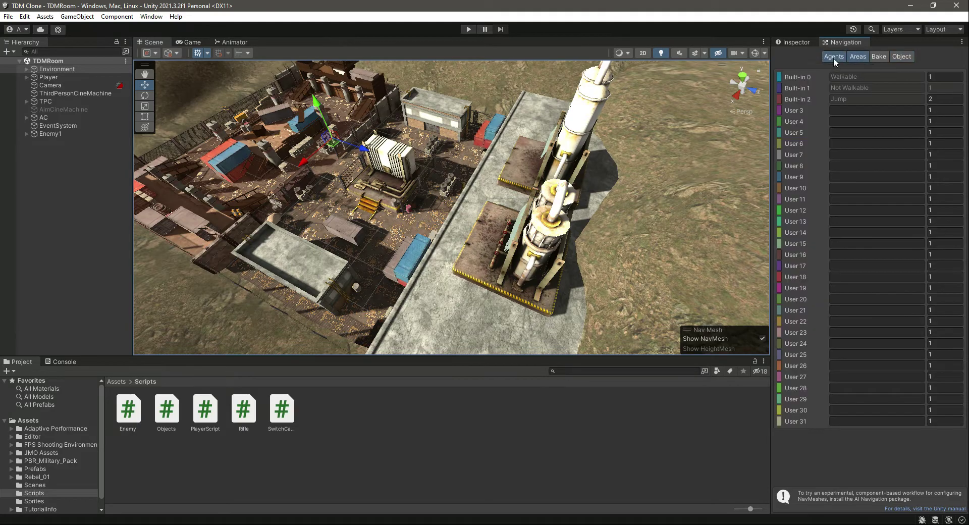
pyautogui.click(835, 57)
# Return to the bake settings, set the Step Height to 0.1 and bake the NavMesh.
pyautogui.click(881, 57)
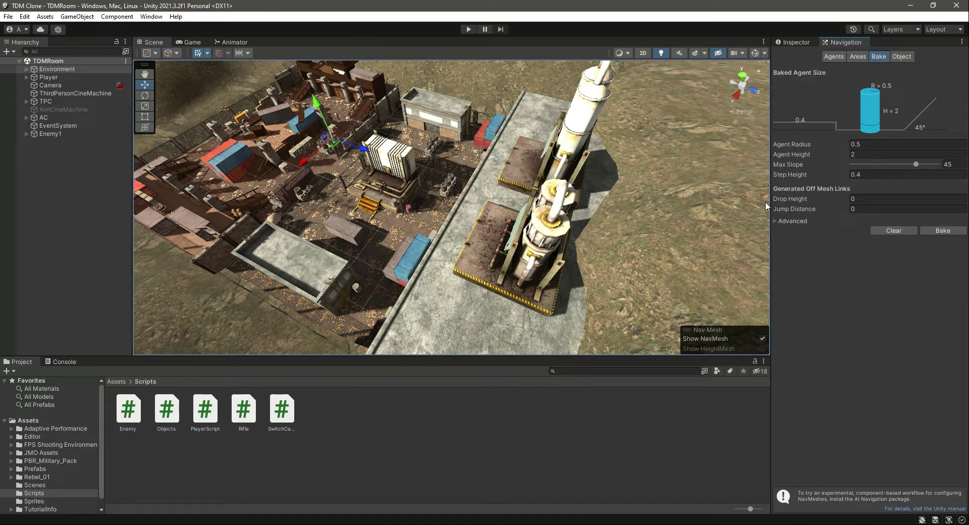
pyautogui.click(876, 175)
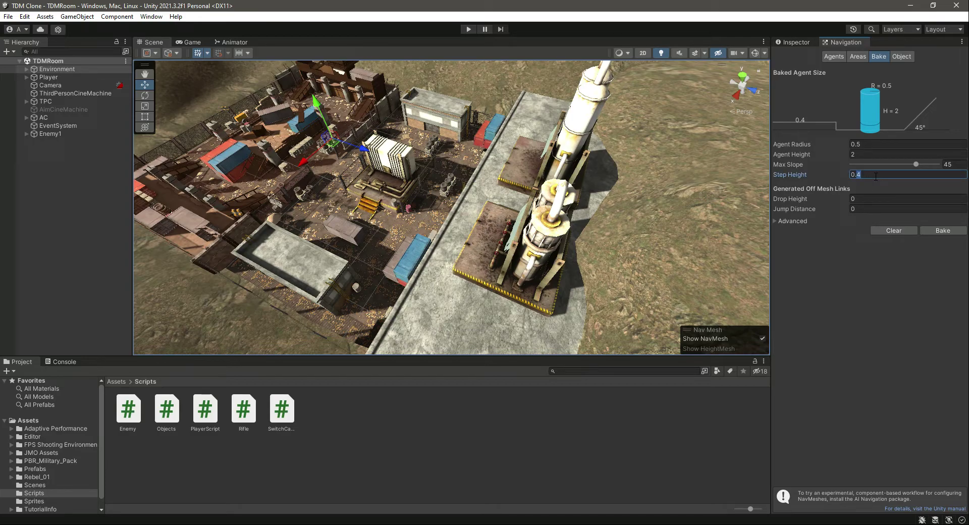
pyautogui.write('1')
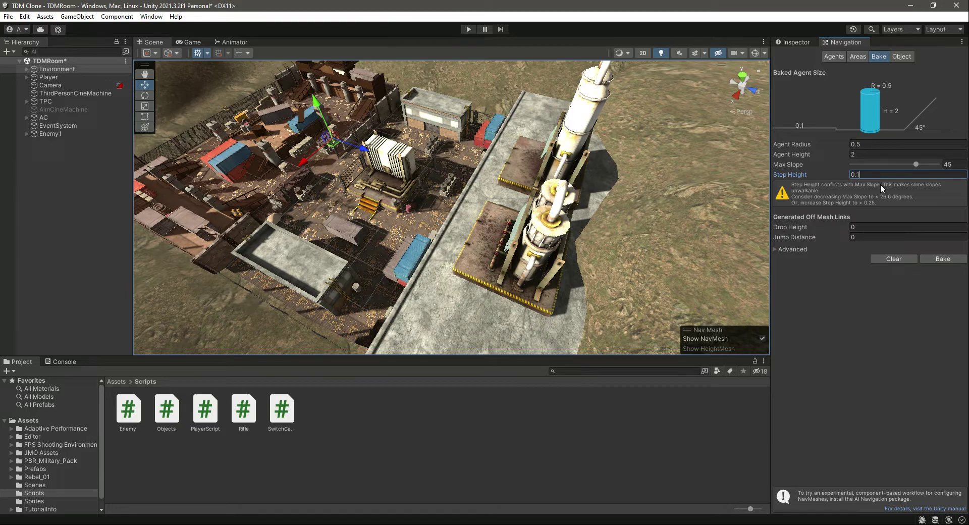
pyautogui.click(948, 260)
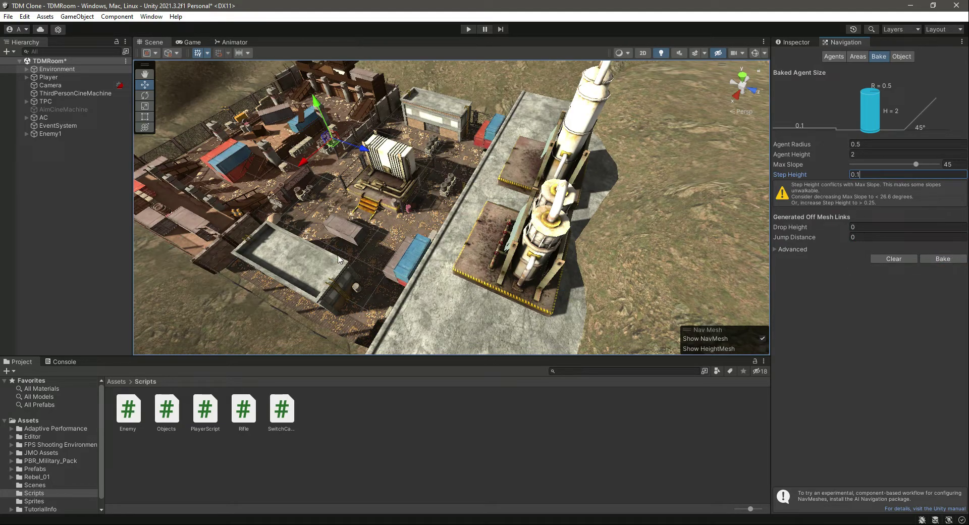
# Change the Step Height to 0.2 and bake the NavMesh again.
pyautogui.press('BackSpace')
pyautogui.write('2')
pyautogui.click(942, 259)
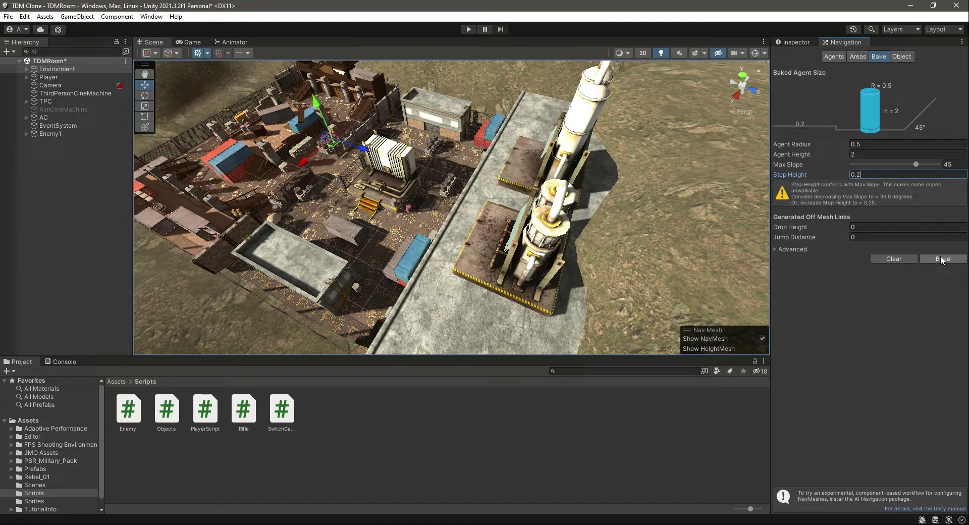
# Turn on the Scene view gizmos and inspect the baked NavMesh coverage across the level.
pyautogui.scroll(5, 392, 189)
pyautogui.scroll(3, 393, 189)
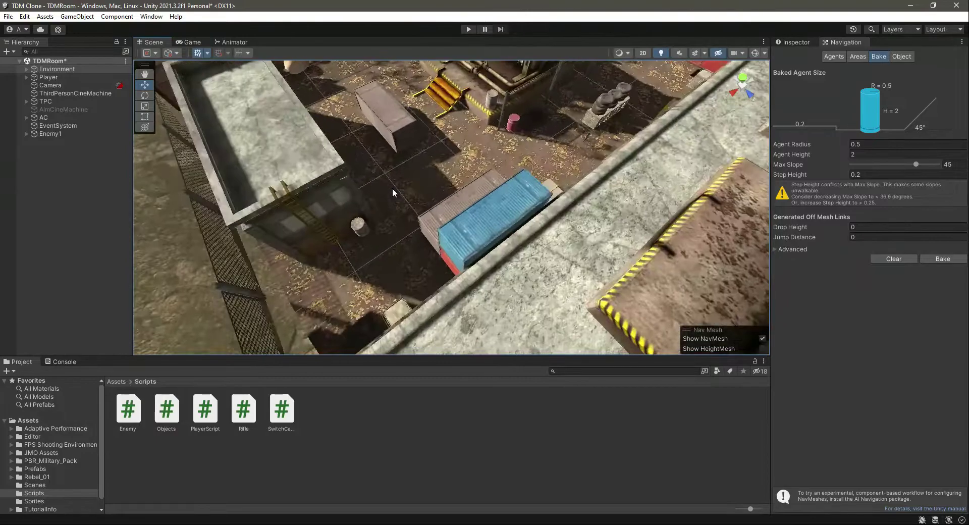
pyautogui.moveTo(422, 221); pyautogui.dragTo(701, 94, button='right')
pyautogui.scroll(6, 534, 164)
pyautogui.click(756, 53)
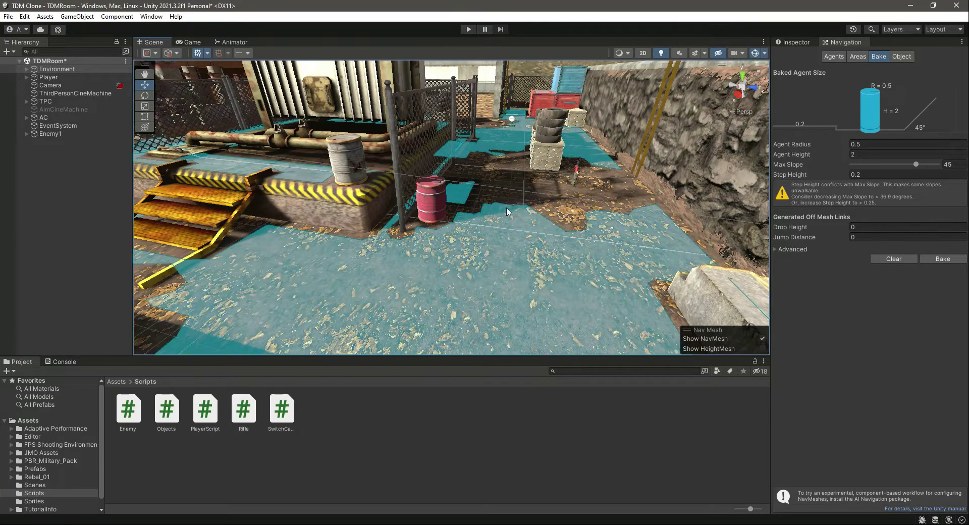
pyautogui.moveTo(525, 186); pyautogui.dragTo(439, 217, button='right')
pyautogui.scroll(-8, 495, 244)
pyautogui.scroll(-4, 495, 246)
pyautogui.press('d')
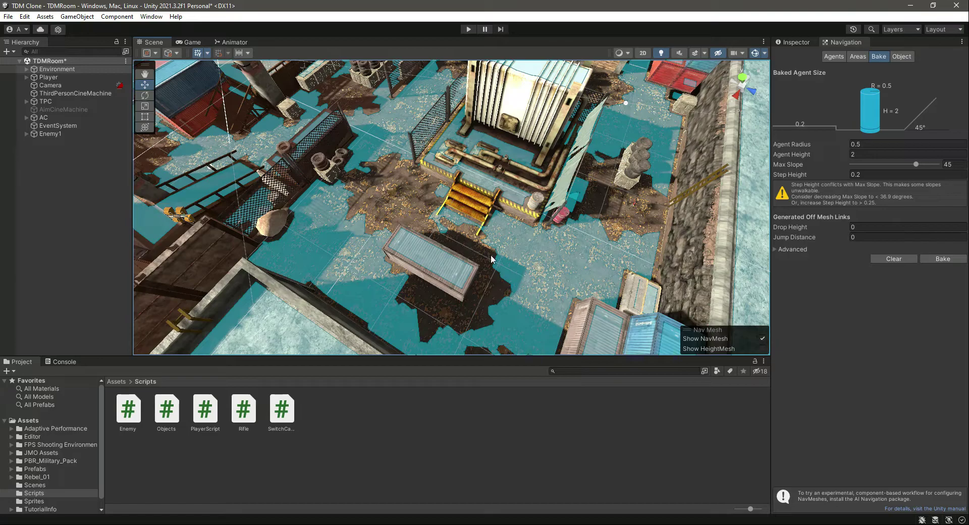
pyautogui.moveTo(491, 257); pyautogui.dragTo(462, 180, button='right')
# Set the Step Height back to 0.1 and rebake the NavMesh.
pyautogui.click(869, 173)
pyautogui.click(870, 173)
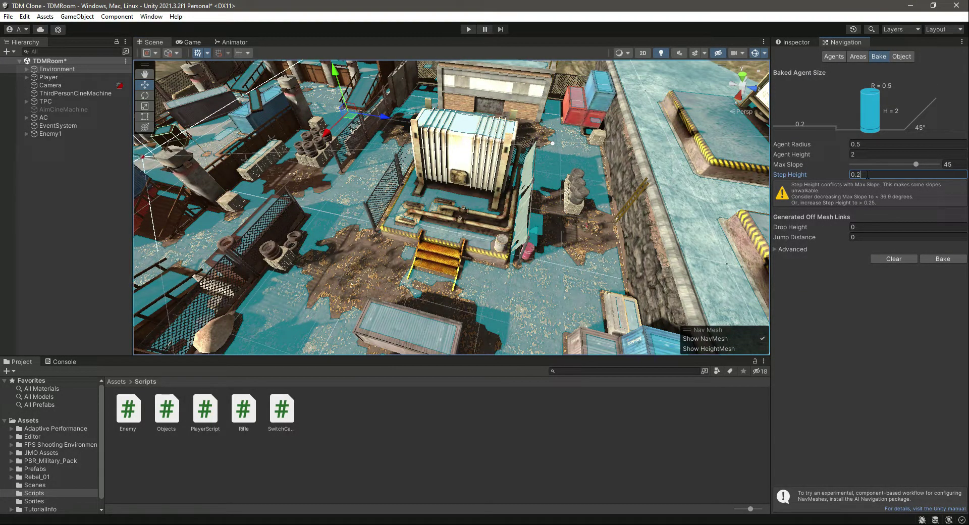
pyautogui.doubleClick(868, 175)
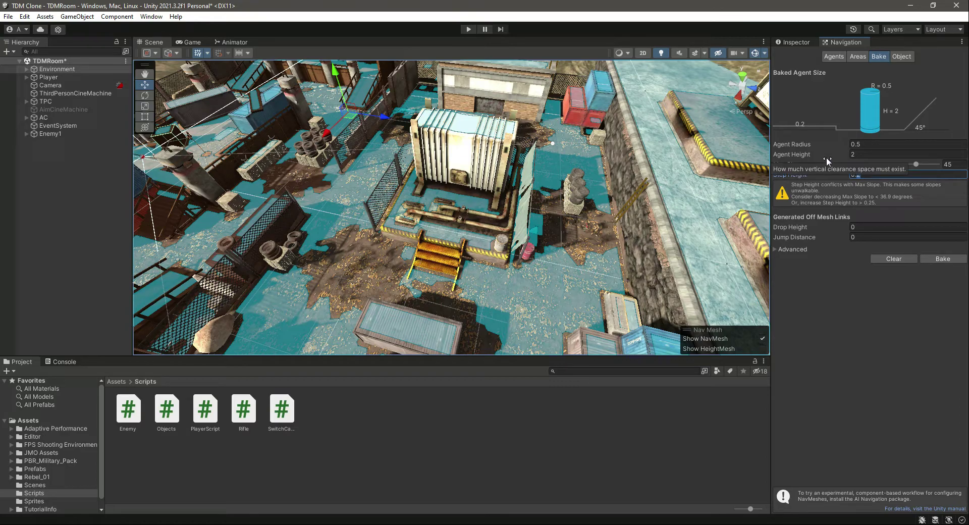
pyautogui.write('5')
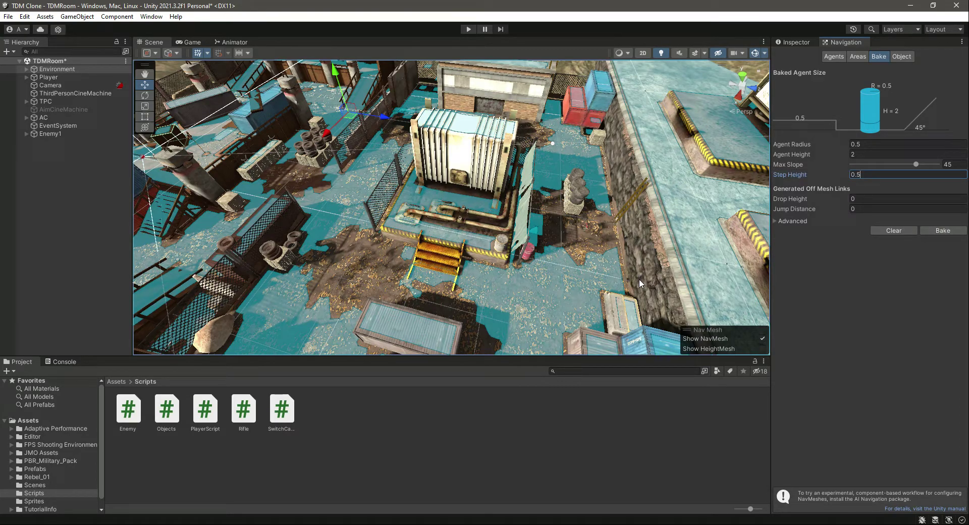
pyautogui.press('BackSpace')
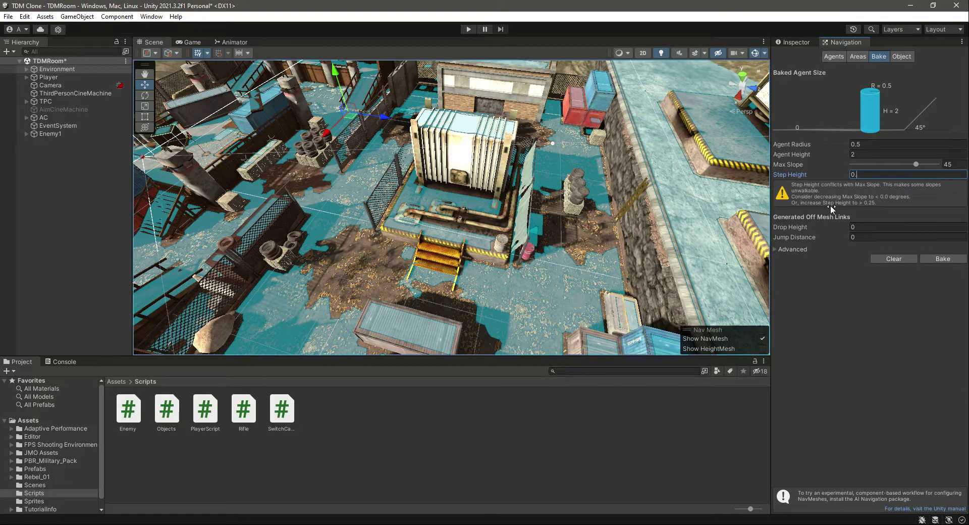
pyautogui.write('1')
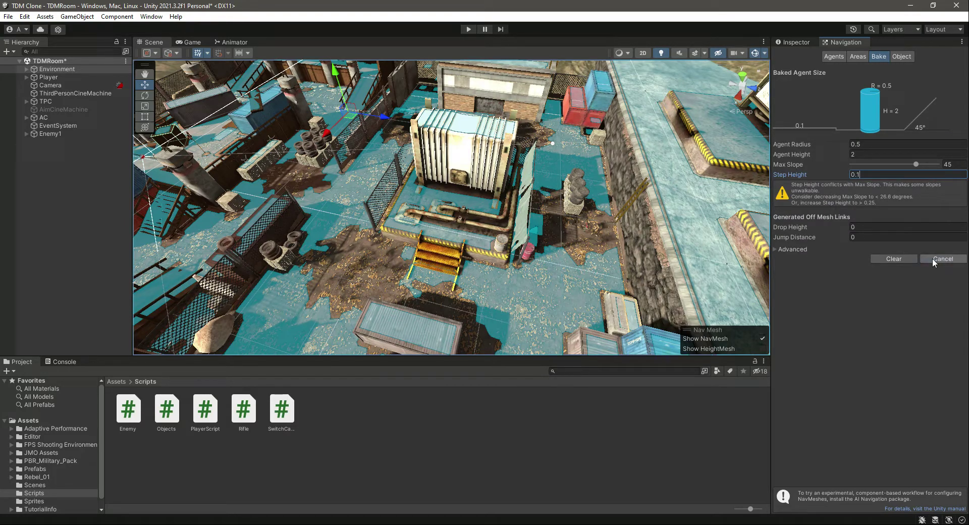
# Check the rebaked level, collapse the Environment hierarchy and save the scene.
pyautogui.click(356, 280)
pyautogui.moveTo(386, 264); pyautogui.dragTo(338, 284, button='right')
pyautogui.scroll(10, 66, 152)
pyautogui.click(34, 93)
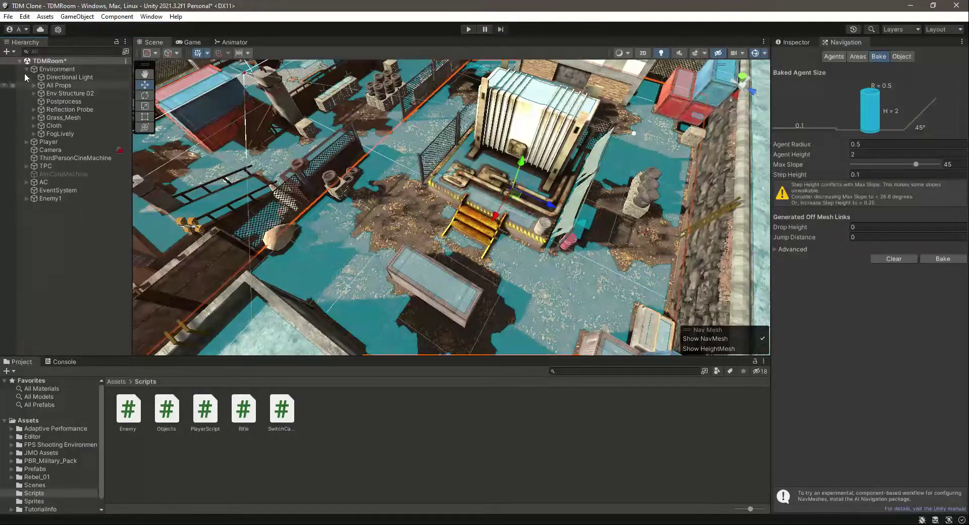
pyautogui.click(24, 69)
pyautogui.hotkey('ctrl', 's')
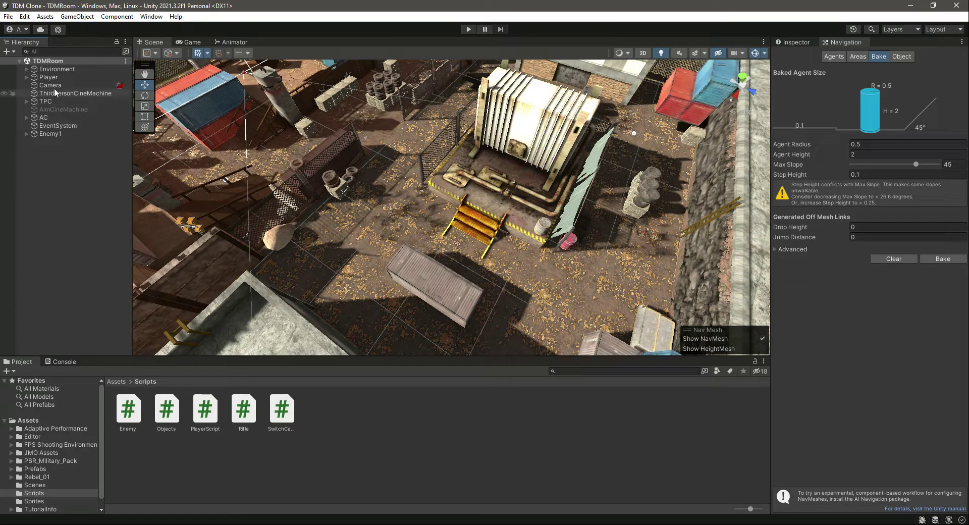
# Examine Enemy1 in the Scene view together with its Nav Mesh Agent component settings.
pyautogui.click(56, 69)
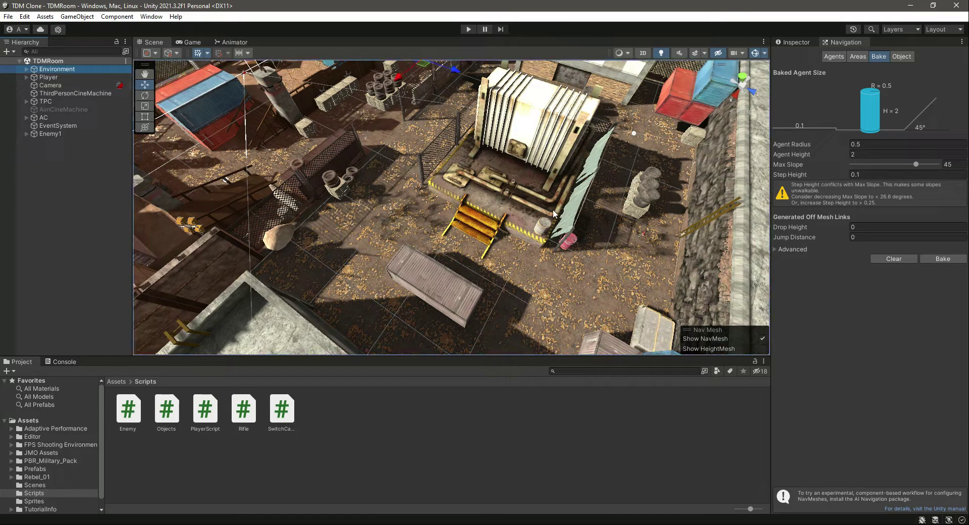
pyautogui.click(25, 223)
pyautogui.click(785, 42)
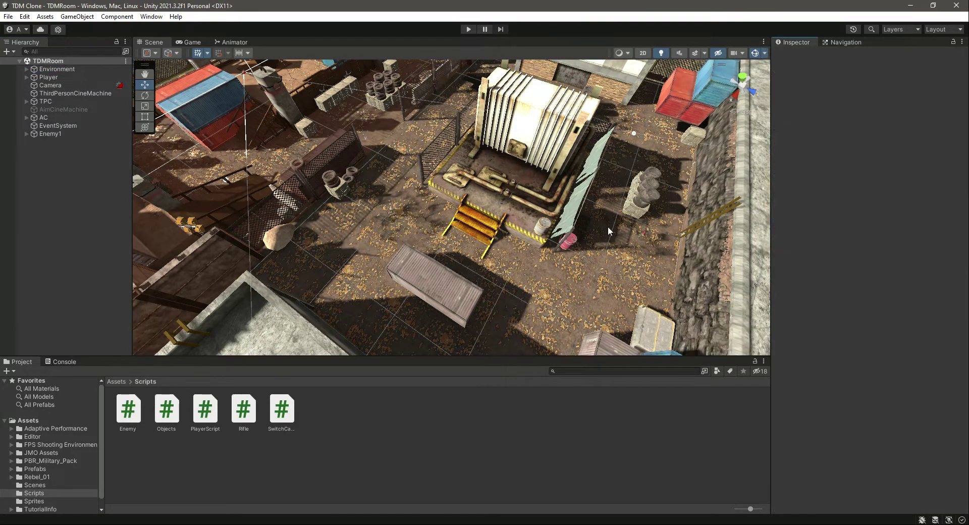
pyautogui.moveTo(486, 231); pyautogui.dragTo(570, 262, button='right')
pyautogui.click(50, 135)
pyautogui.moveTo(449, 194); pyautogui.dragTo(354, 218, button='right')
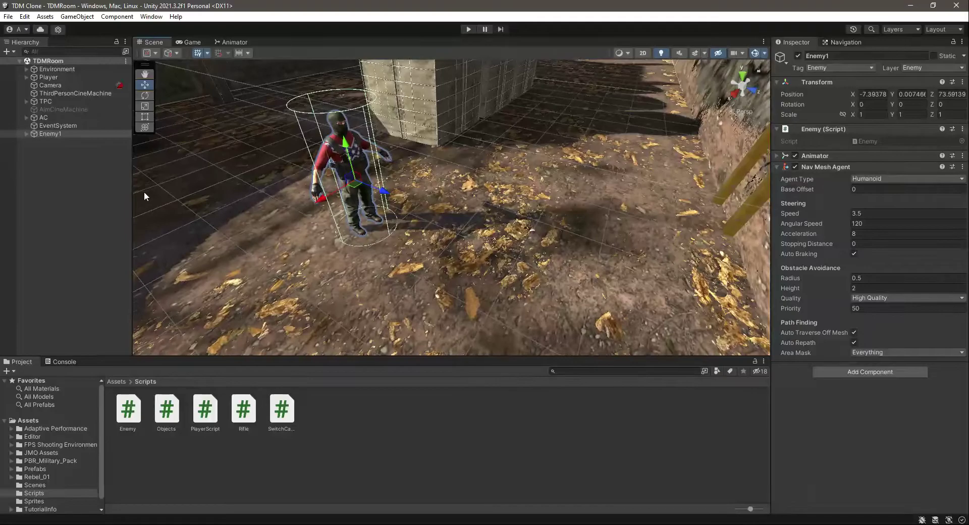
pyautogui.click(63, 183)
pyautogui.moveTo(144, 189); pyautogui.dragTo(364, 187, button='right')
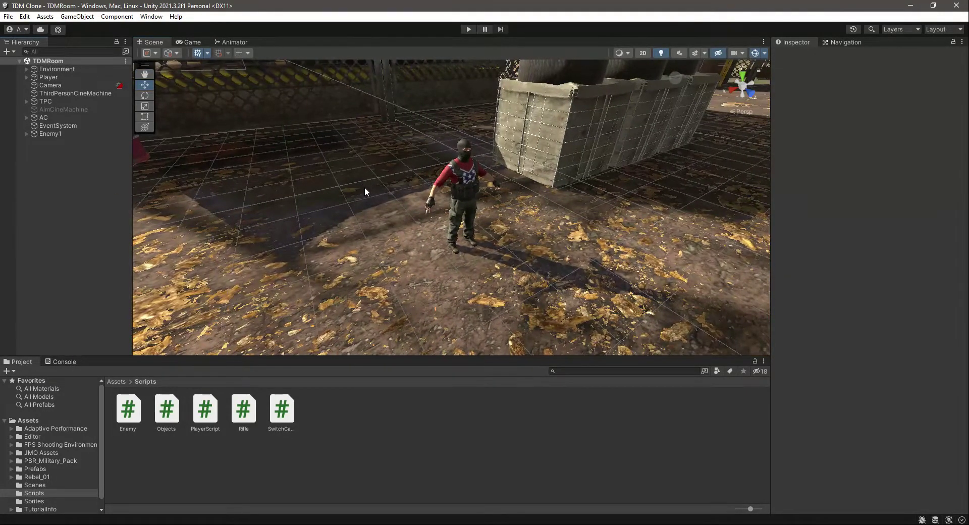